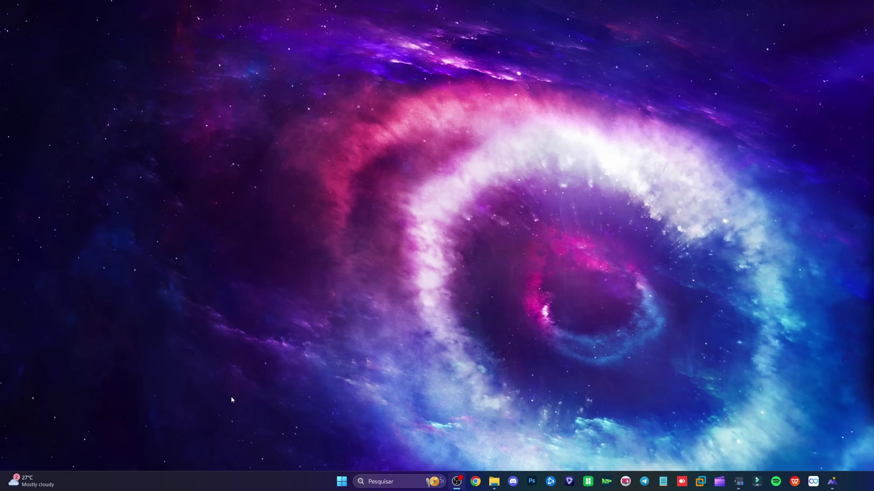
Open Task Manager and display the system's performance overview (Desempenho).
right_click(250, 478)
click(292, 449)
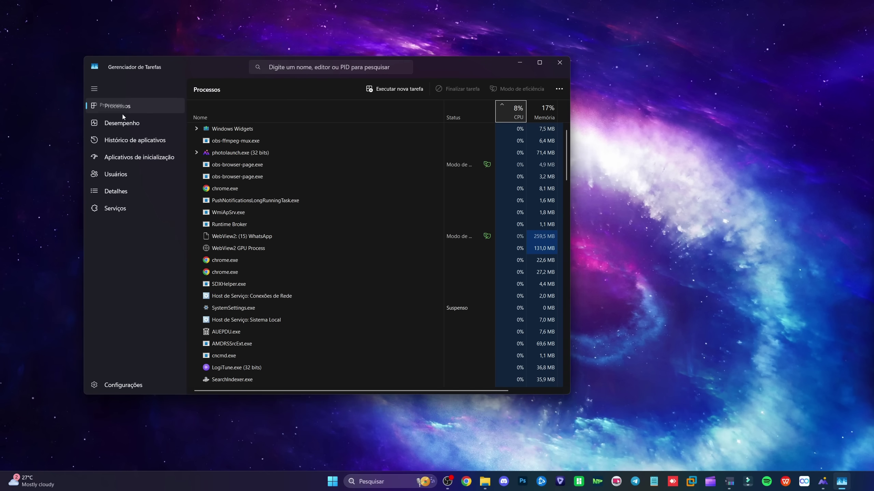
click(114, 124)
drag(215, 39, 209, 36)
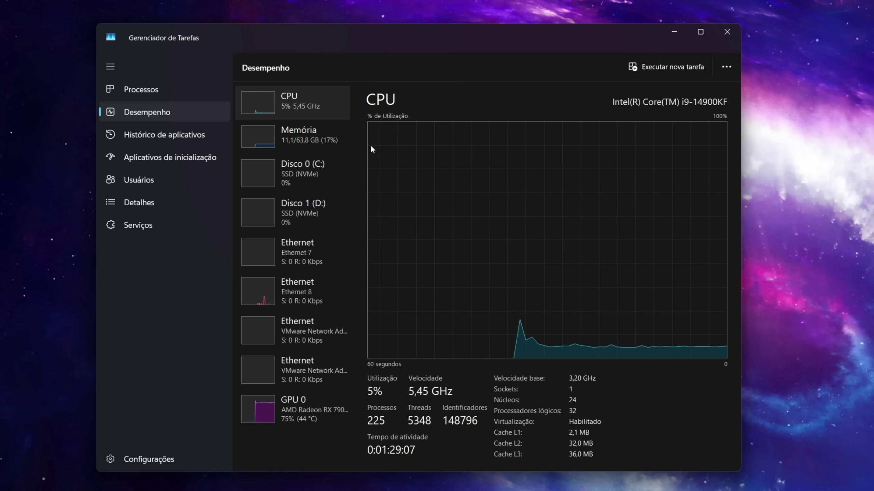
Review the memory and CPU performance details, including installed RAM, and close Task Manager.
click(303, 136)
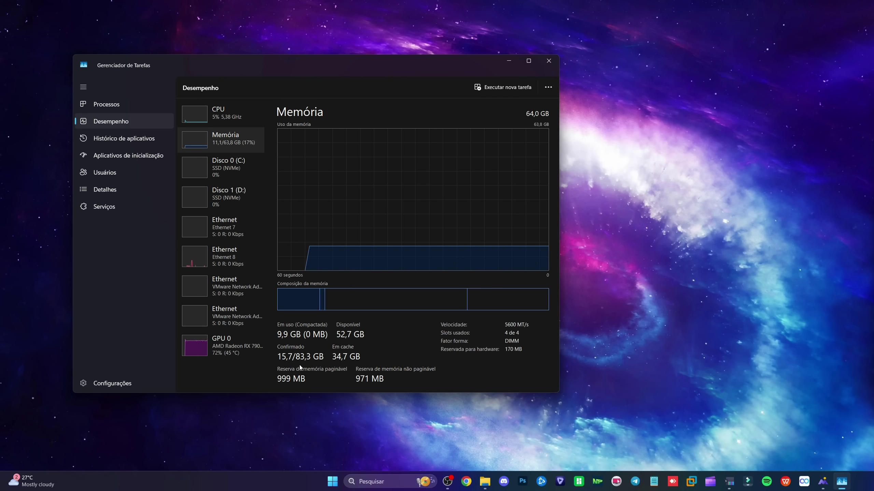
click(235, 127)
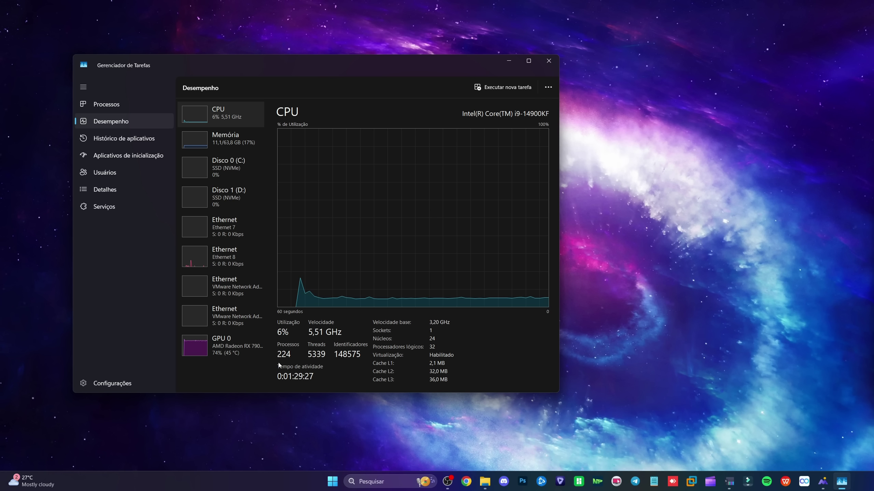
click(237, 141)
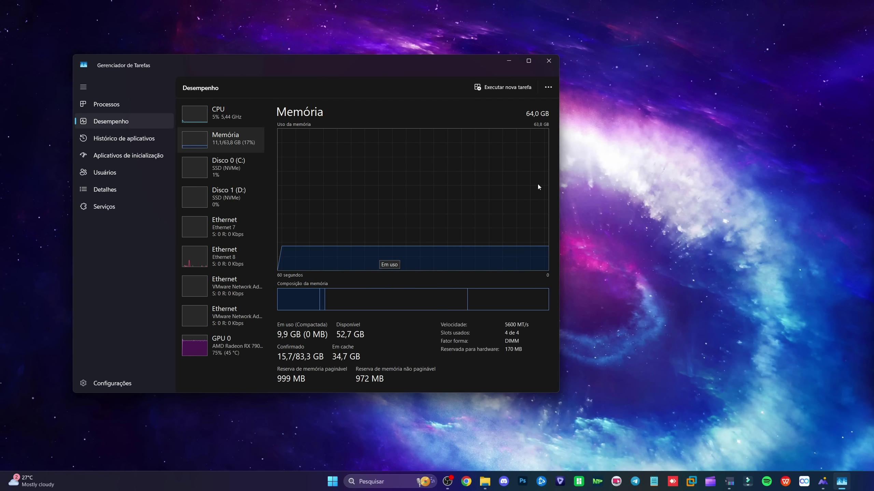
key(alt+F4)
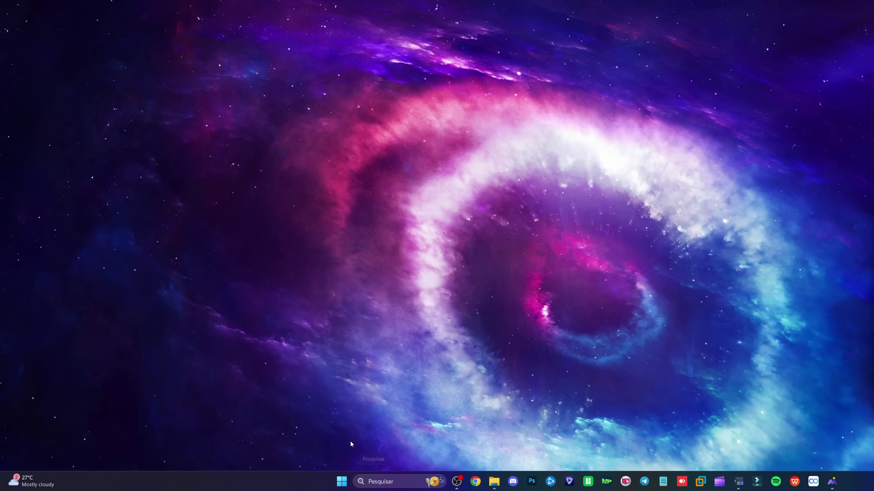
Launch Registry Editor by running the command regedit.
key(super+r)
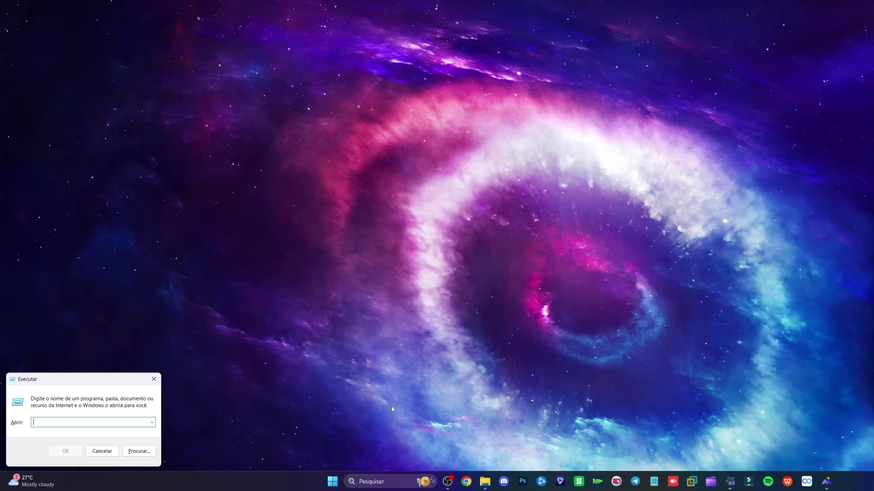
text(regedit)
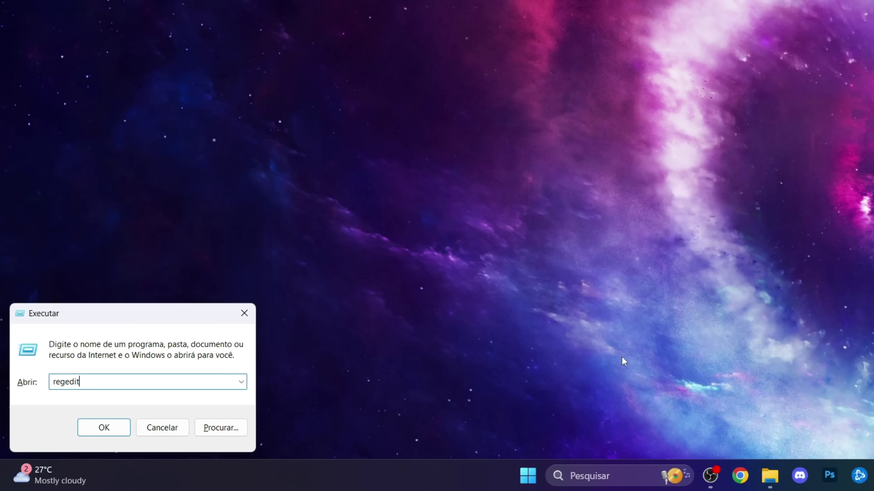
key(Return)
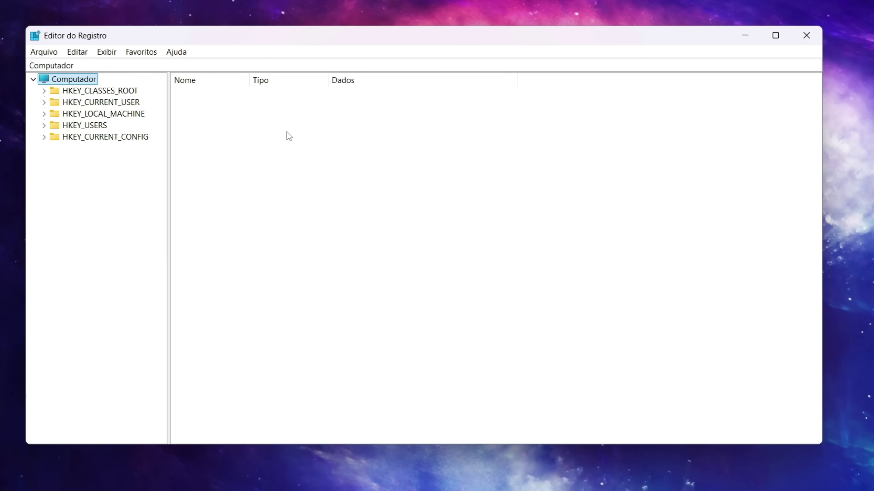
Navigate to the registry key HKEY_LOCAL_MACHINE\SYSTEM\CurrentControlSet\Control.
click(74, 115)
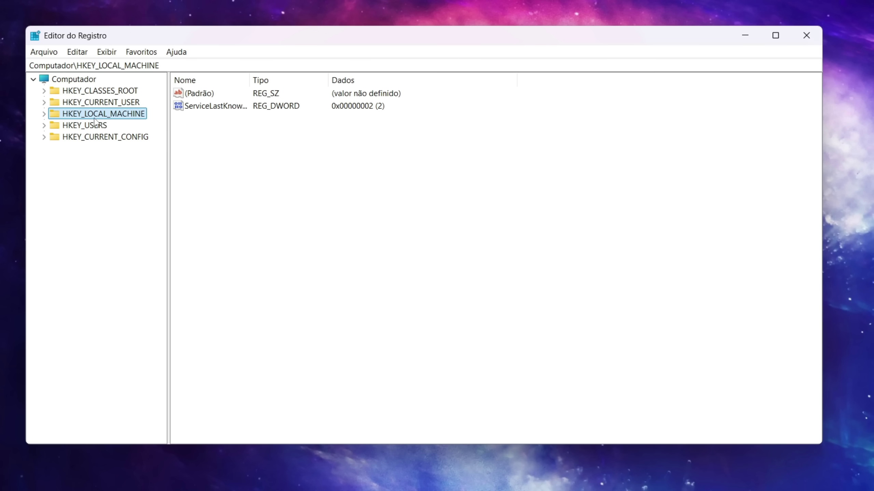
click(44, 114)
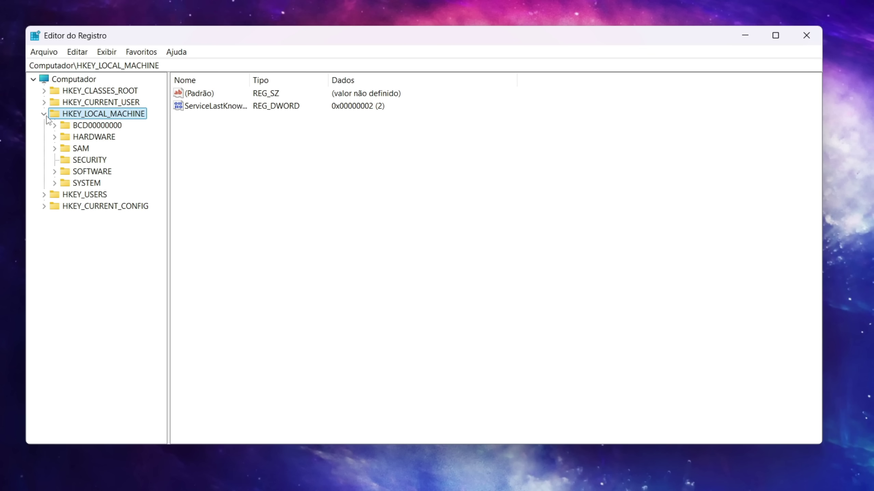
click(78, 184)
click(55, 184)
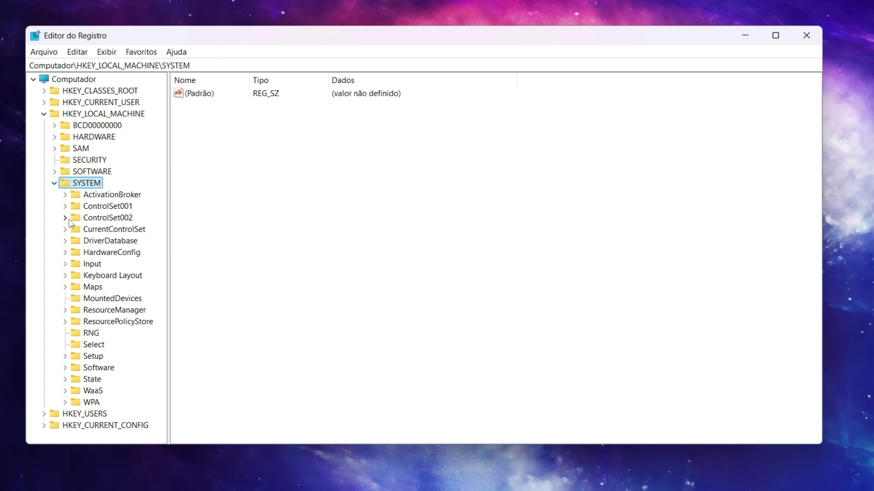
click(87, 229)
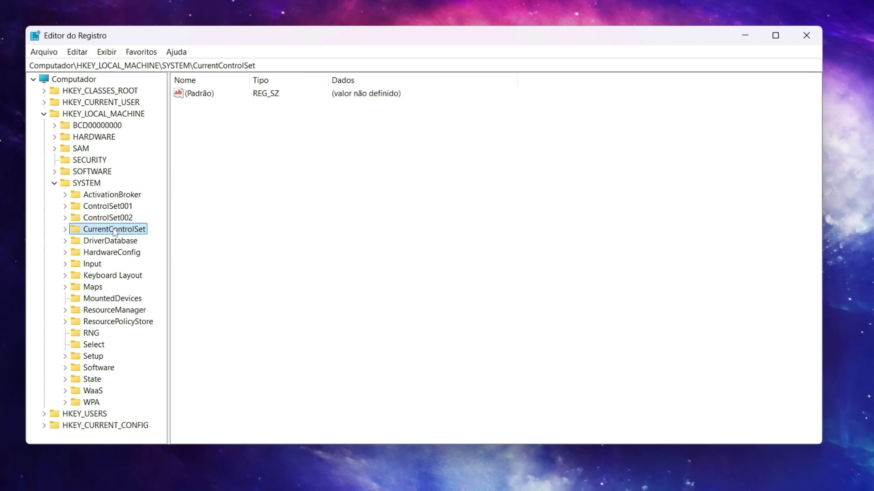
click(65, 230)
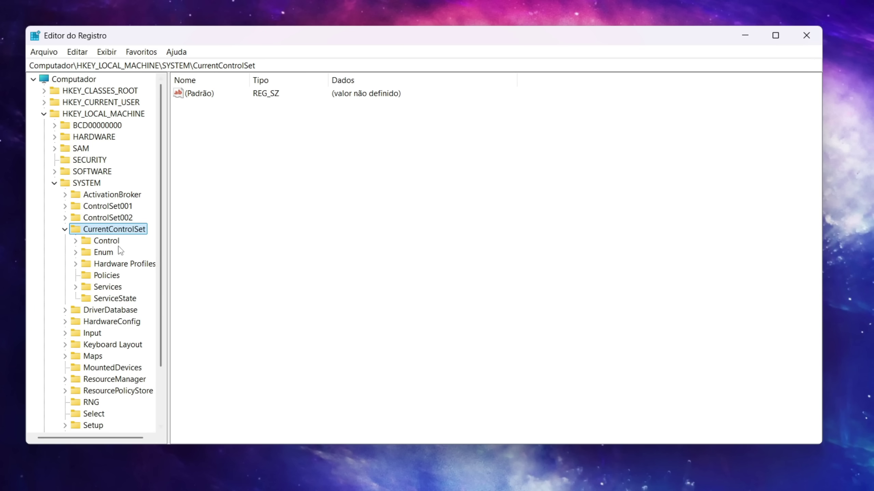
click(100, 242)
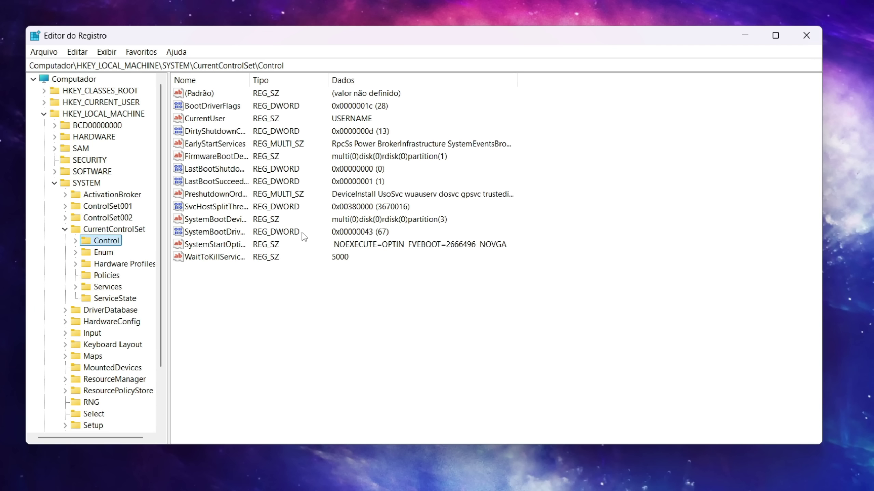
Set the SvcHostSplitThresholdInKB value to 4000000 in hexadecimal for 64 GB of RAM, and close Registry Editor.
click(194, 208)
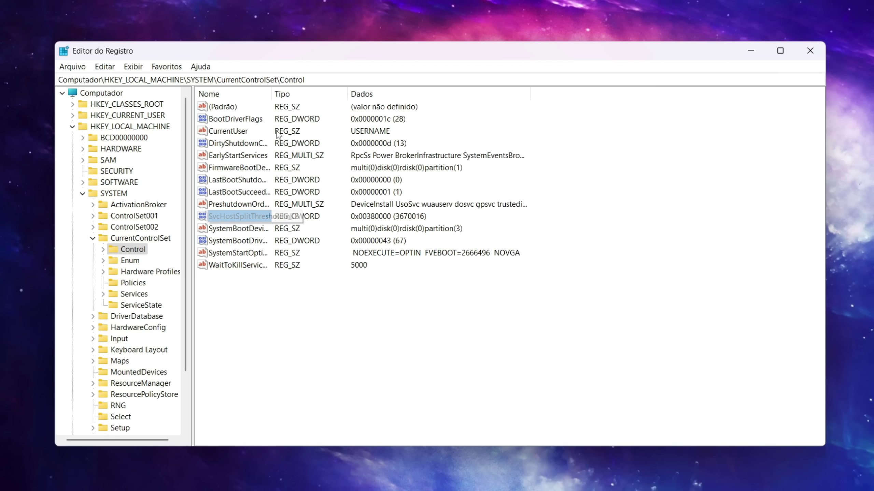
drag(272, 93, 354, 94)
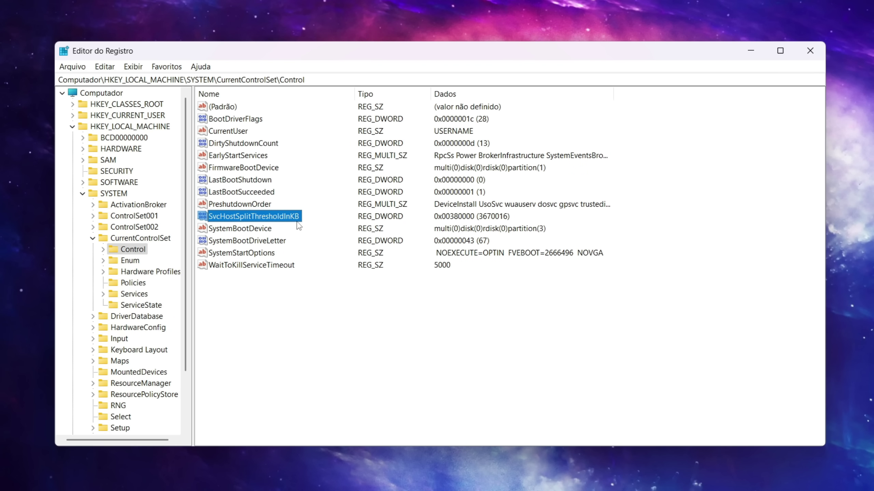
double_click(246, 220)
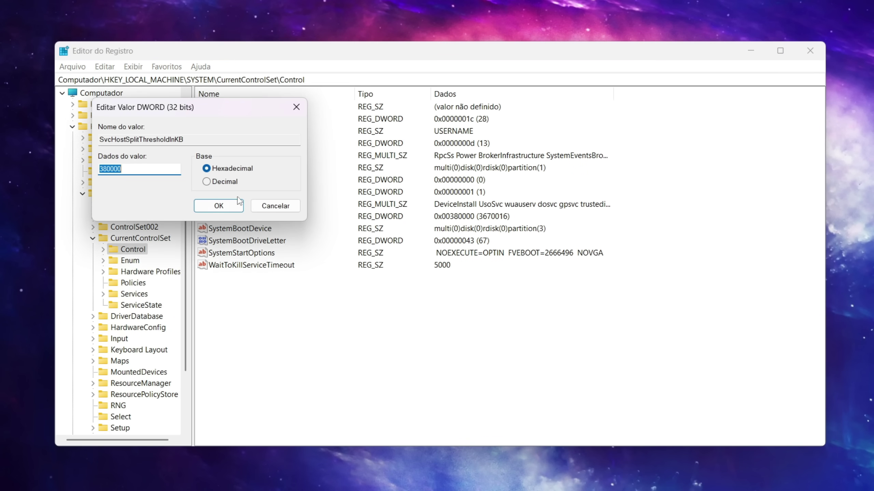
drag(179, 53, 314, 175)
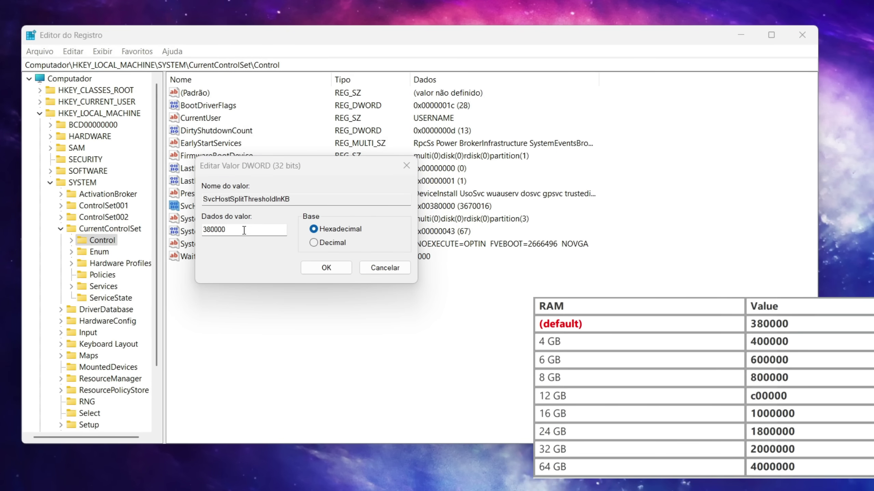
click(264, 233)
key(shift+Left)
key(shift+Left)
key(shift+Left)
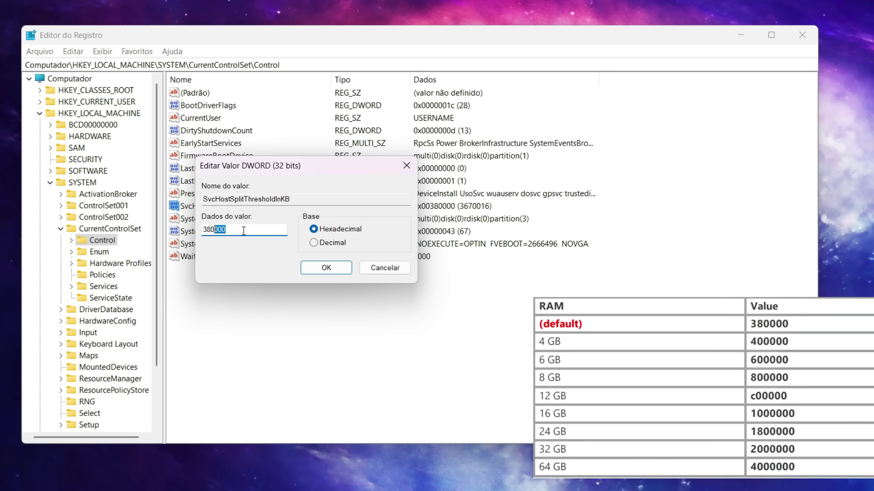
click(240, 231)
drag(243, 230, 148, 220)
key(BackSpace)
text(4000000)
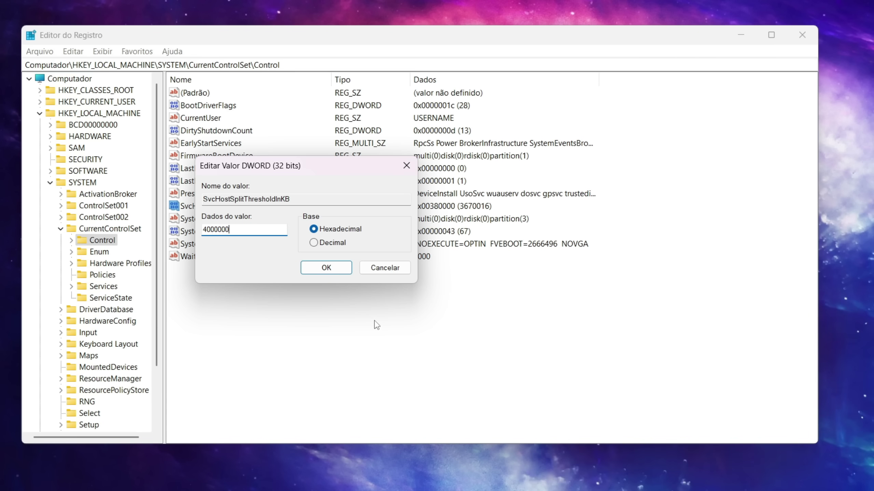
click(326, 269)
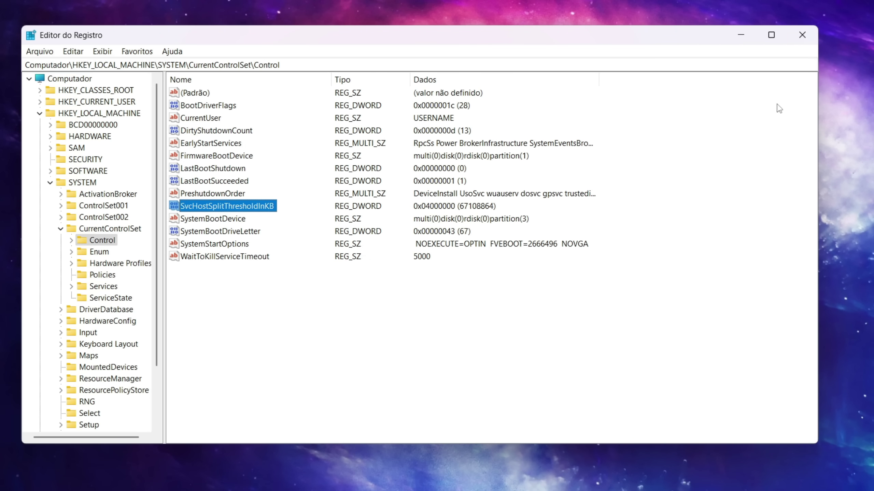
click(801, 34)
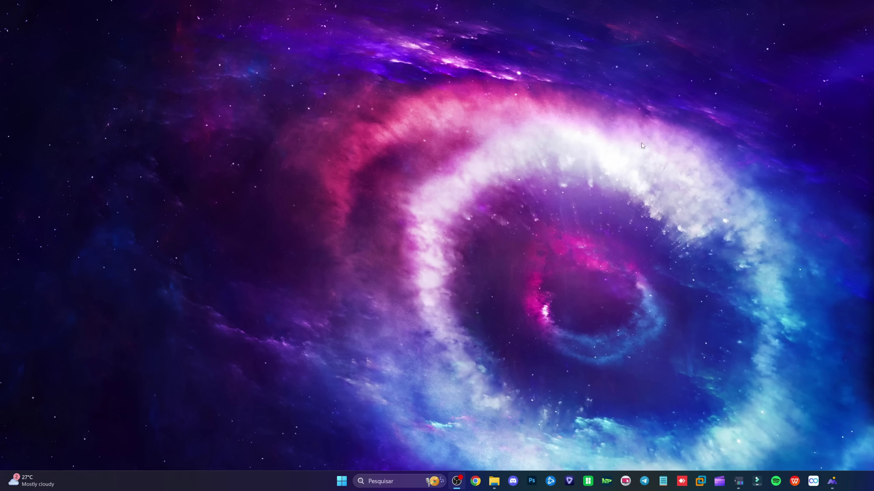
Search Windows for "services", open the Serviços console, and enlarge its window to show more entries.
click(367, 475)
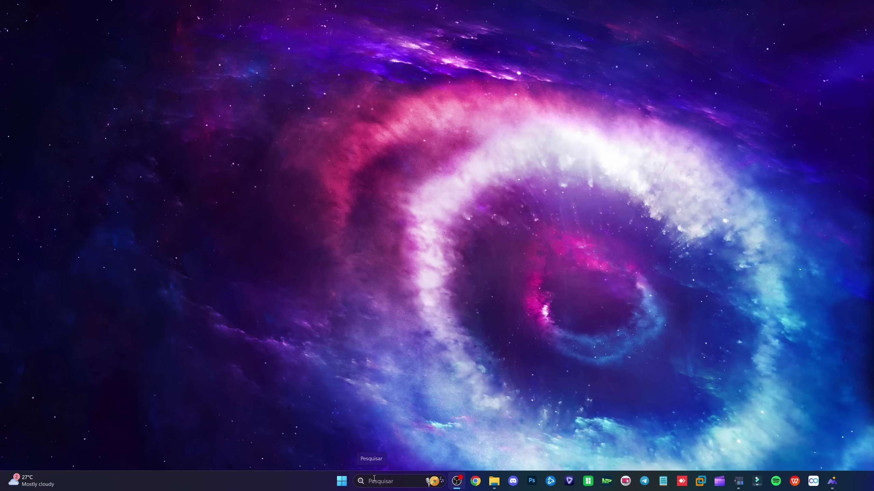
text(serviçosrvices)
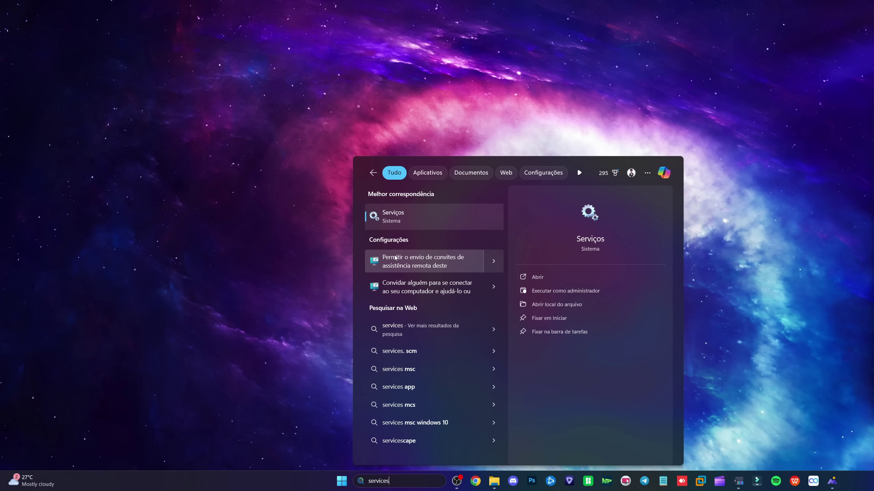
click(405, 223)
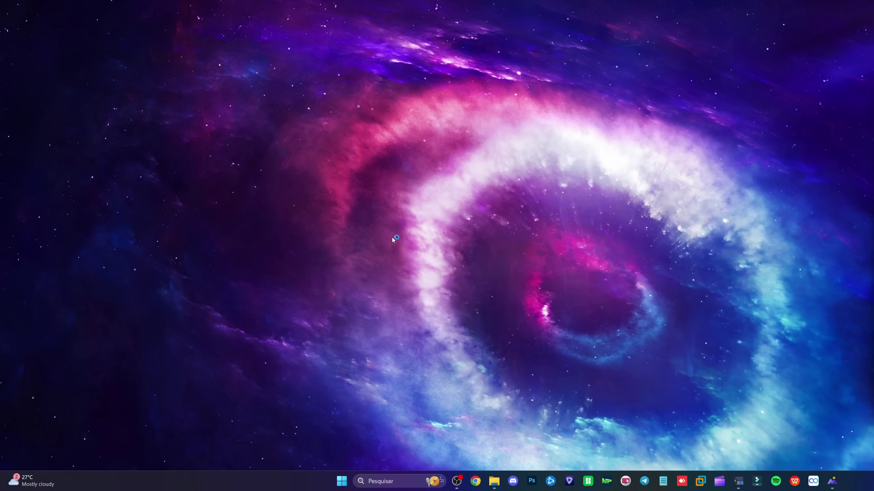
drag(508, 81, 342, 99)
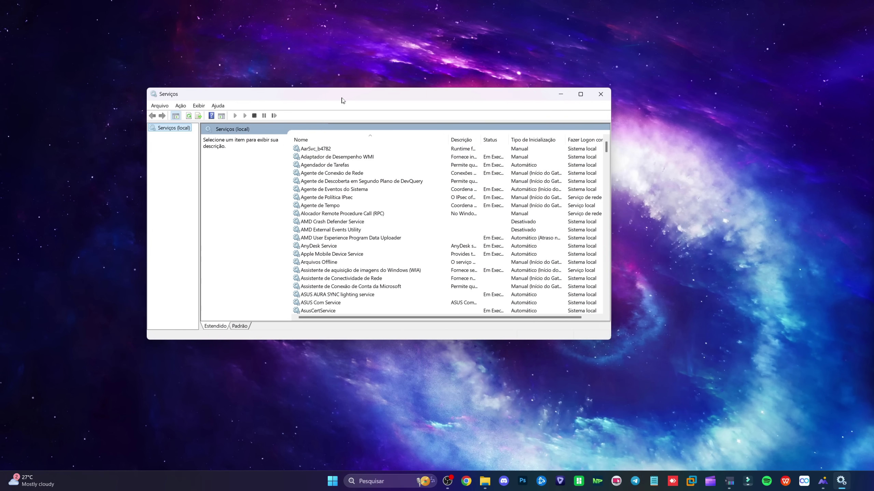
drag(608, 340, 650, 418)
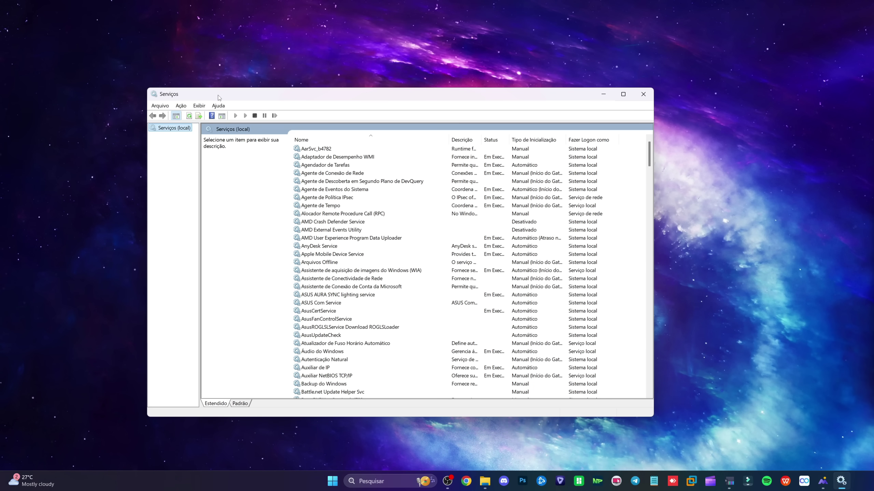
drag(219, 97, 192, 85)
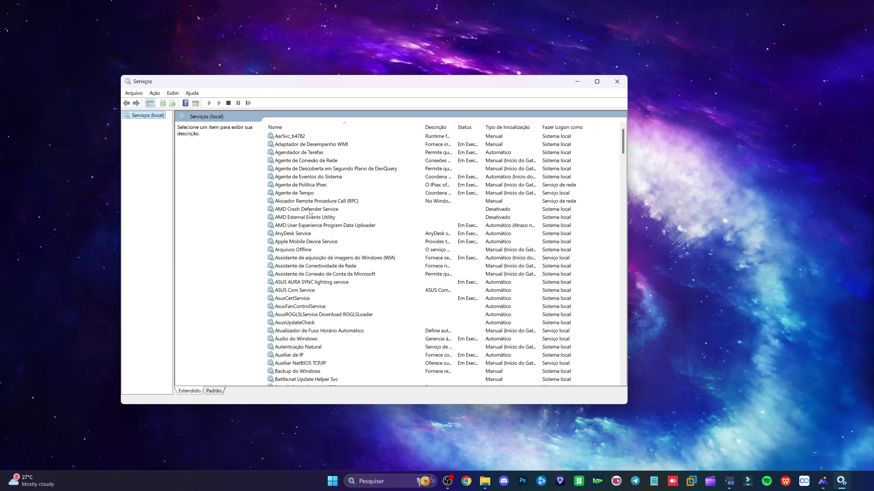
Set the Windows Search service's startup type to Desativado and apply the change.
scroll(309, 210, down, 20)
scroll(333, 260, down, 20)
scroll(328, 256, down, 6)
scroll(333, 255, down, 4)
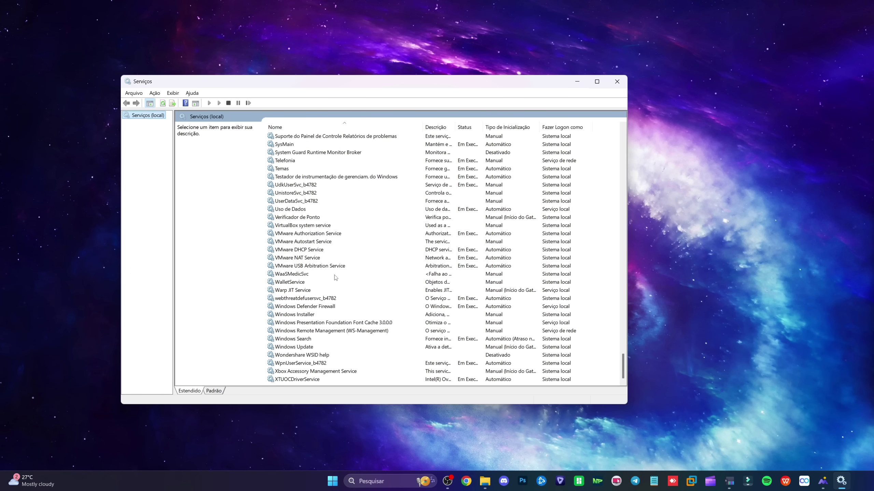
double_click(309, 339)
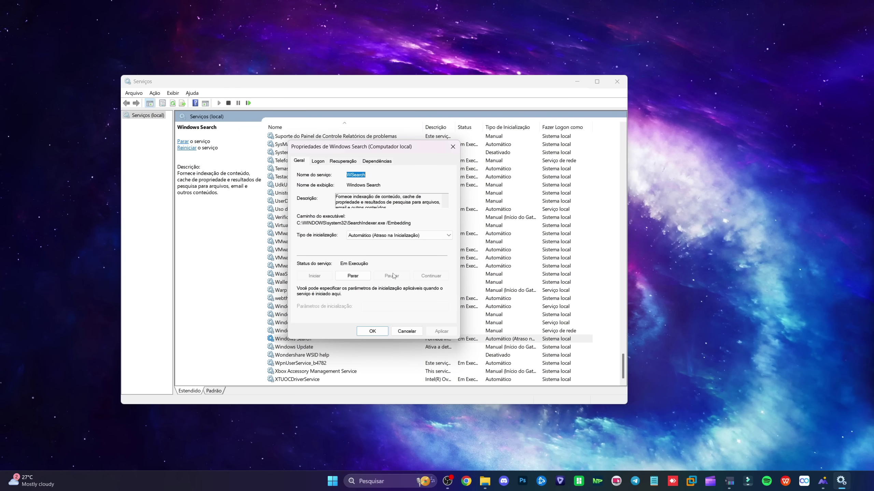
click(368, 237)
click(364, 255)
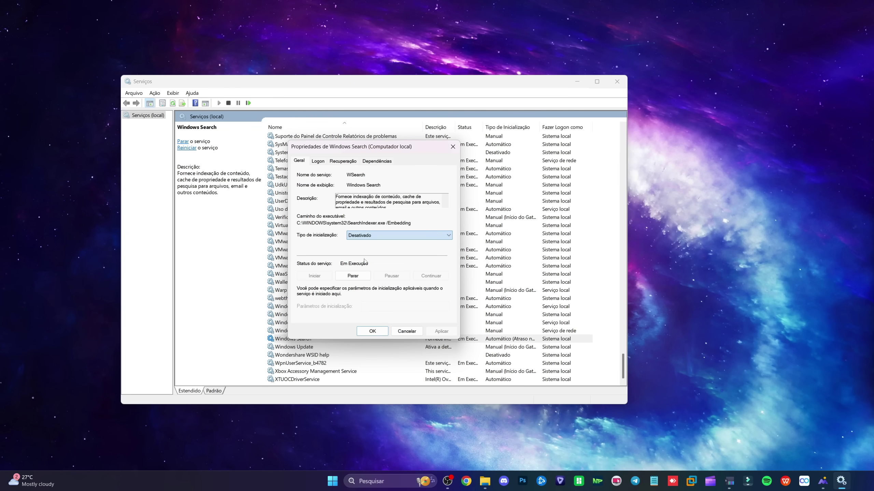
click(373, 332)
click(365, 481)
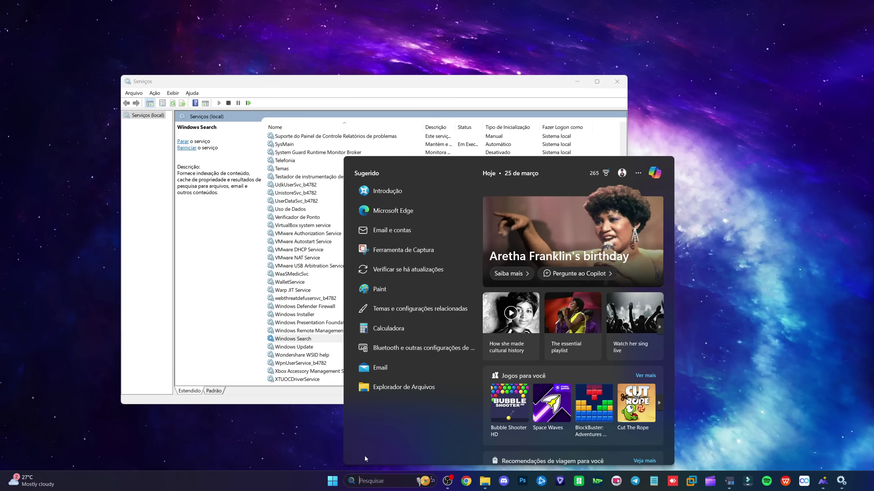
click(303, 340)
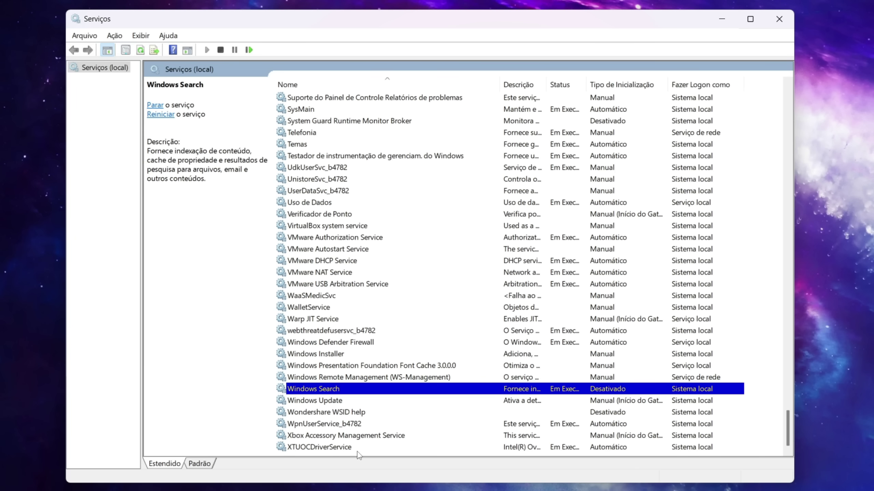
Stop the Telefonia service and set its startup type to Desativado.
scroll(345, 378, up, 2)
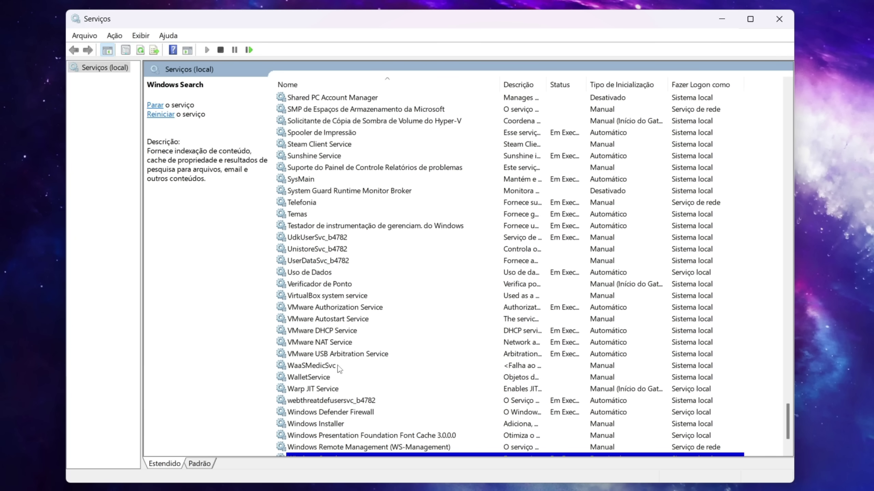
scroll(346, 368, up, 3)
double_click(311, 307)
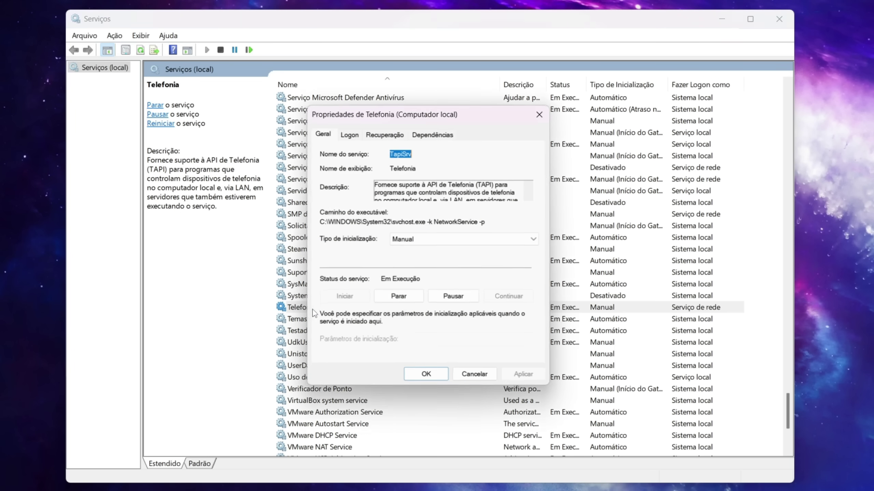
click(405, 295)
click(463, 327)
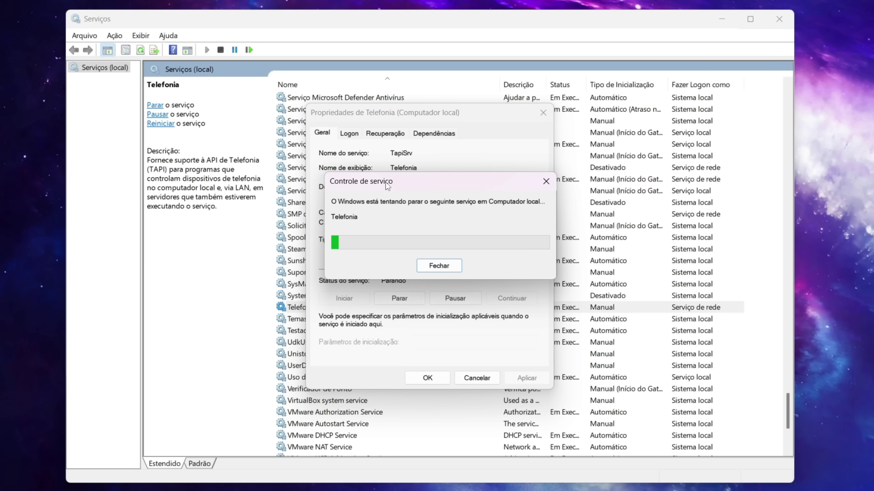
click(422, 242)
click(424, 279)
click(424, 378)
Widen the Descrição column and set the Spooler de Impressão service's startup type to Desativado.
drag(547, 85, 697, 113)
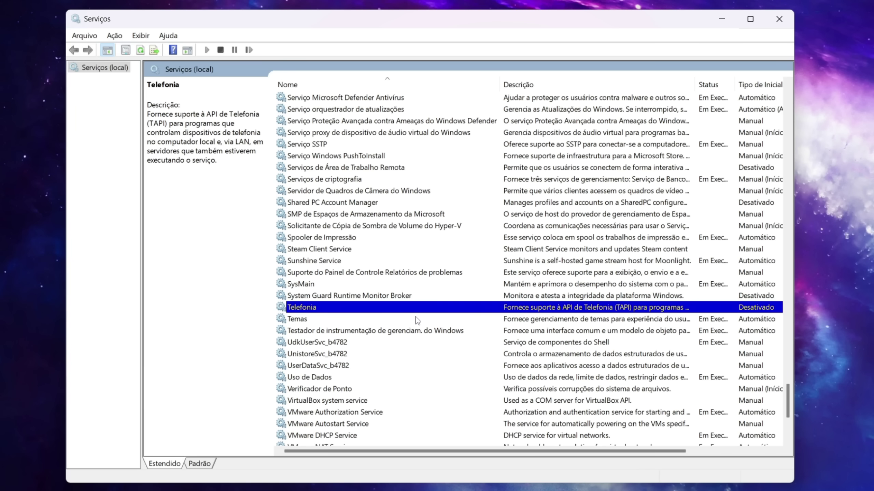
click(327, 238)
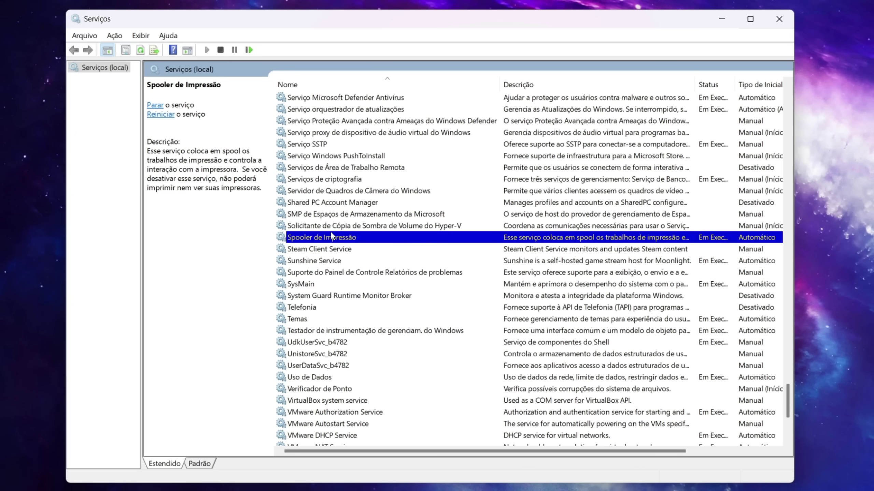
double_click(334, 238)
click(466, 240)
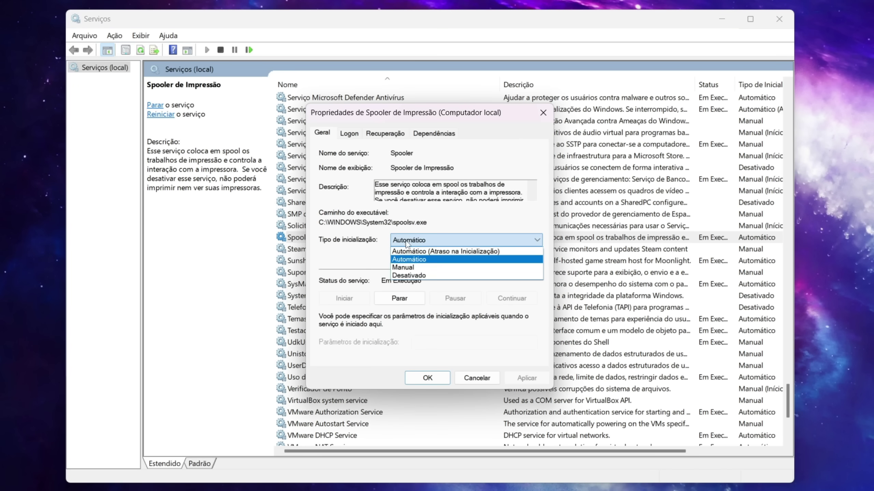
click(413, 277)
click(432, 378)
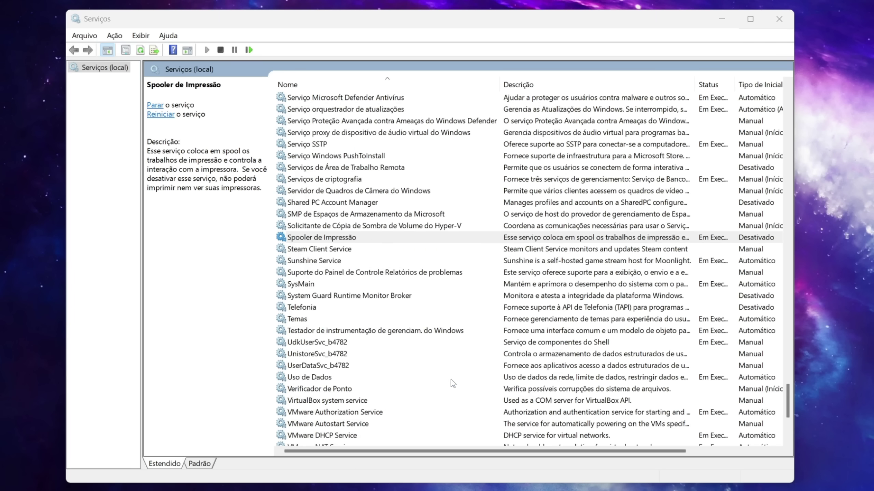
Check the startup type of the Serviços de Área de Trabalho Remota service in its properties and close them.
click(358, 167)
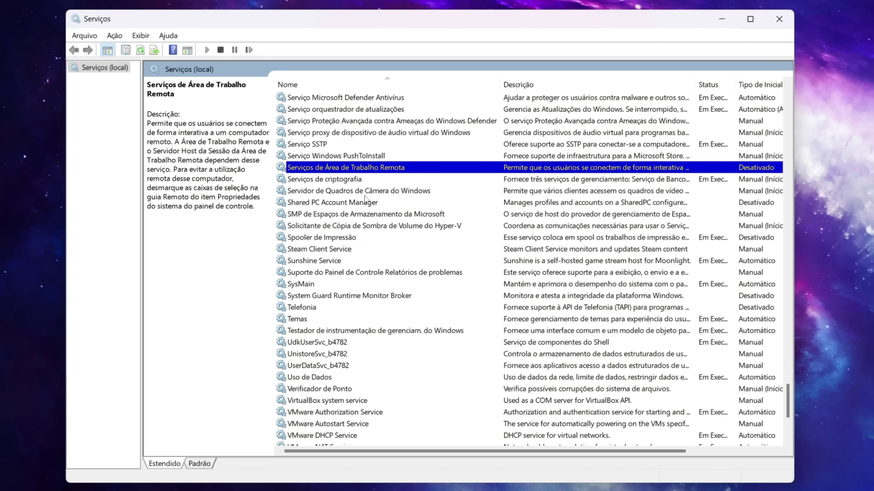
double_click(390, 168)
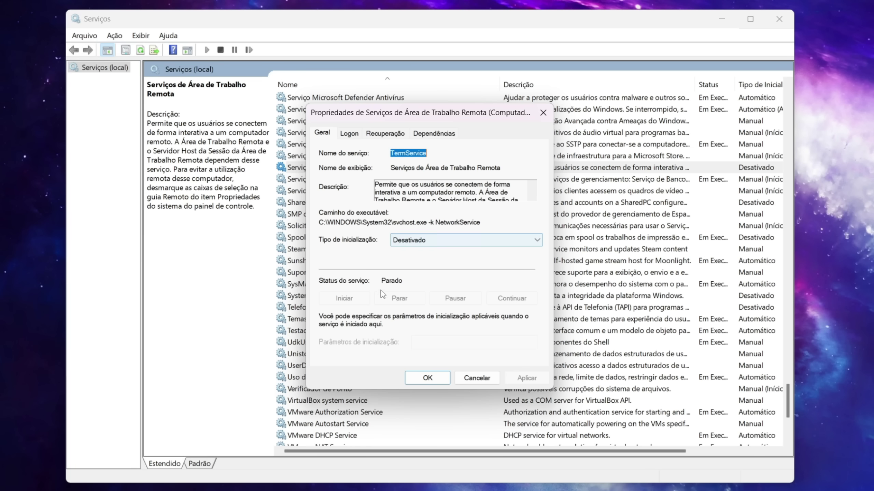
click(422, 379)
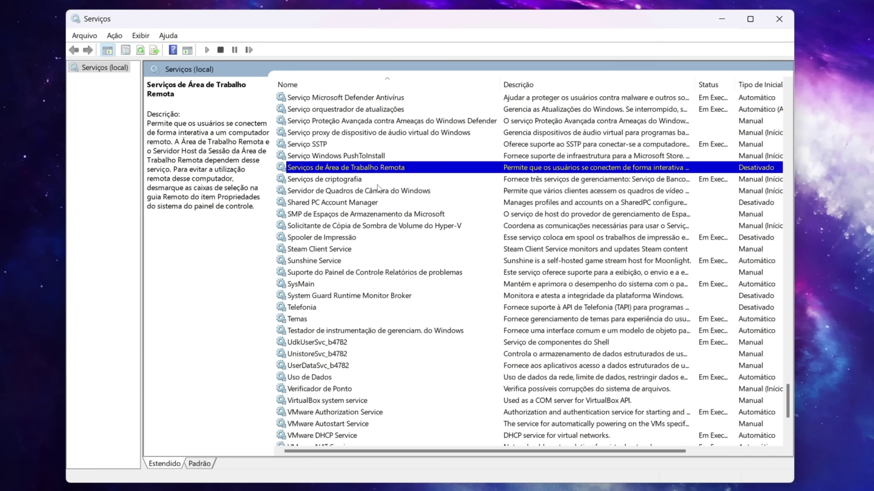
Set the startup type of Serviço de Relatórios de Erro do Windows to Desativado and apply the change.
scroll(392, 204, up, 12)
click(392, 204)
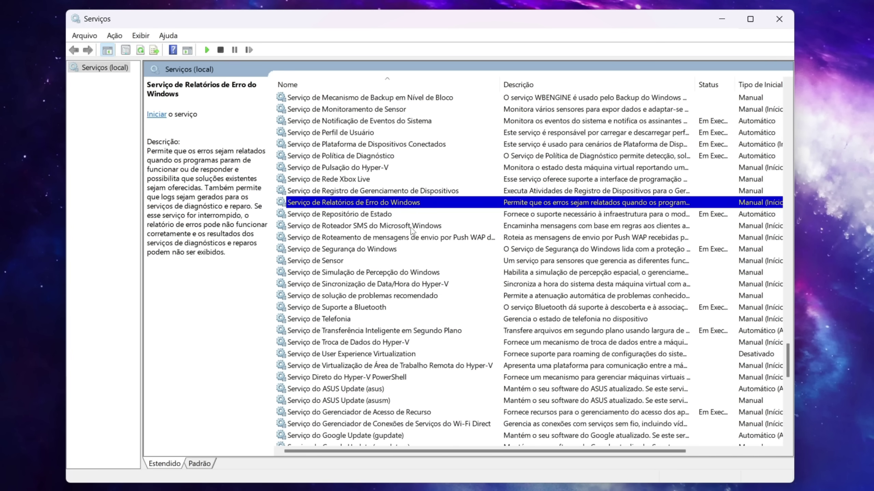
double_click(370, 204)
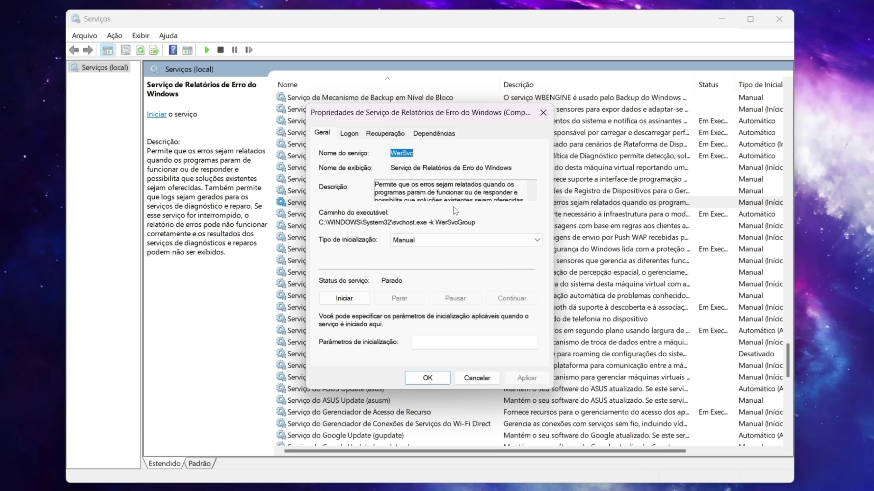
click(416, 245)
click(417, 276)
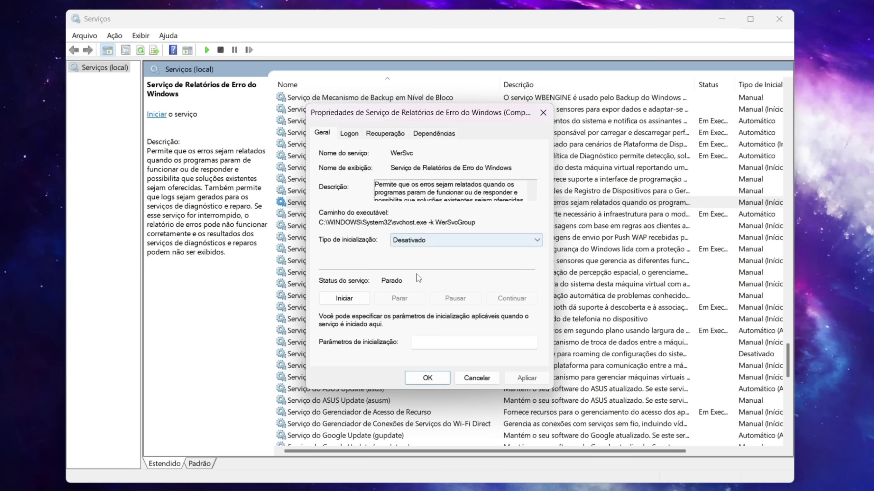
click(524, 378)
click(427, 378)
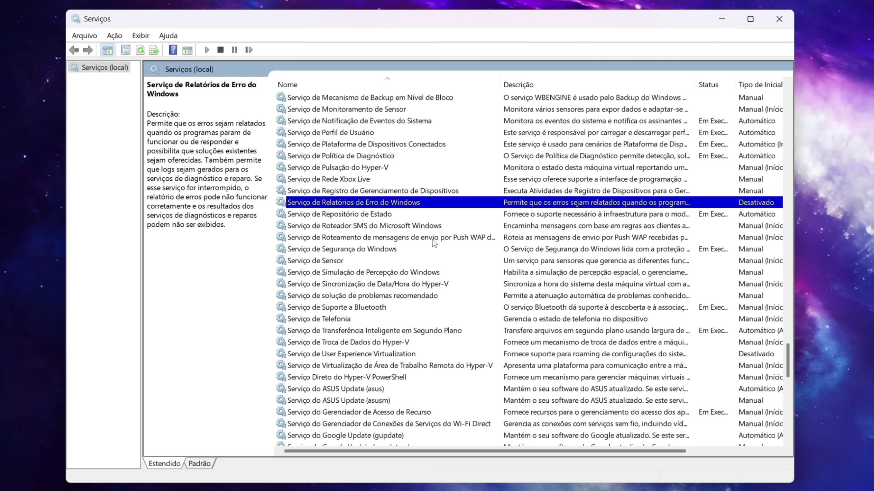
Set the startup type of Serviço de Notificação de Eventos do Sistema to Desativado.
scroll(435, 241, up, 2)
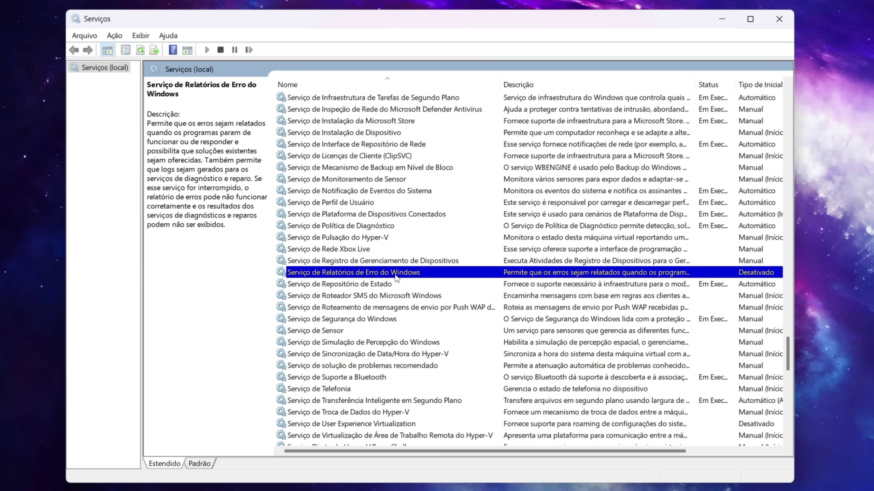
click(387, 194)
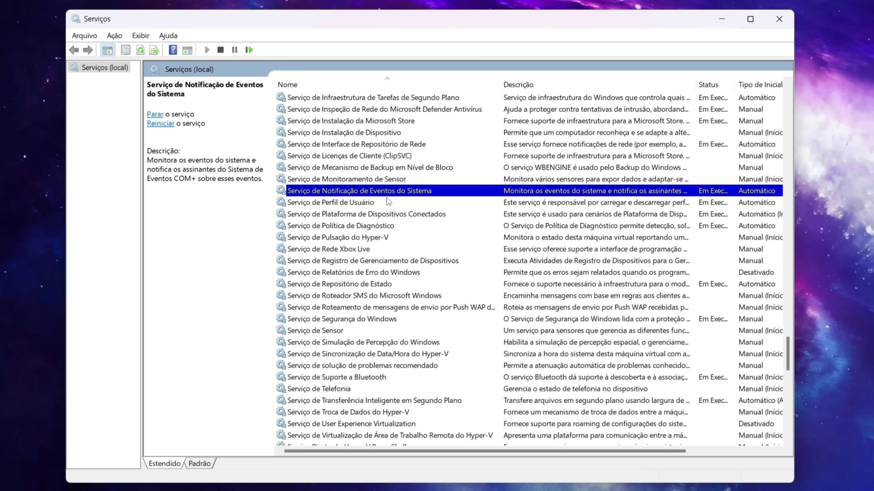
double_click(396, 192)
click(413, 240)
click(409, 264)
click(428, 378)
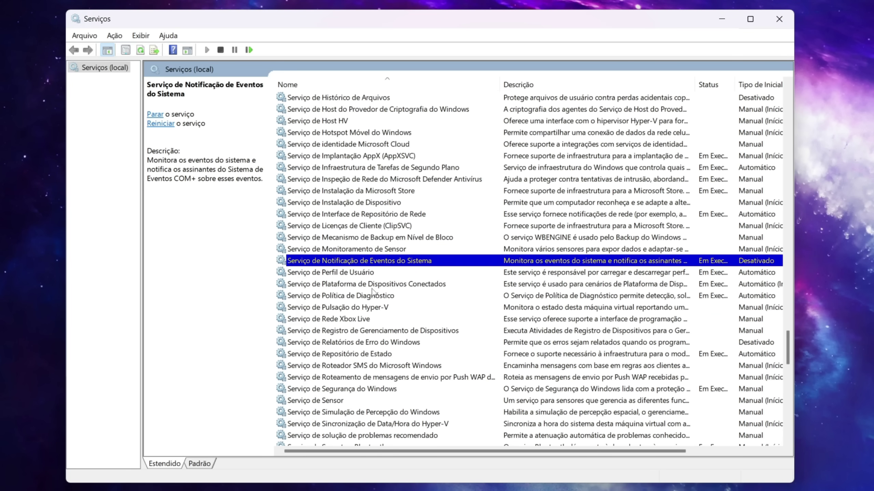
Set the startup type of Serviço de Criptografia de Unidade de Disco BitLocker to Desativado.
scroll(373, 291, up, 8)
click(372, 183)
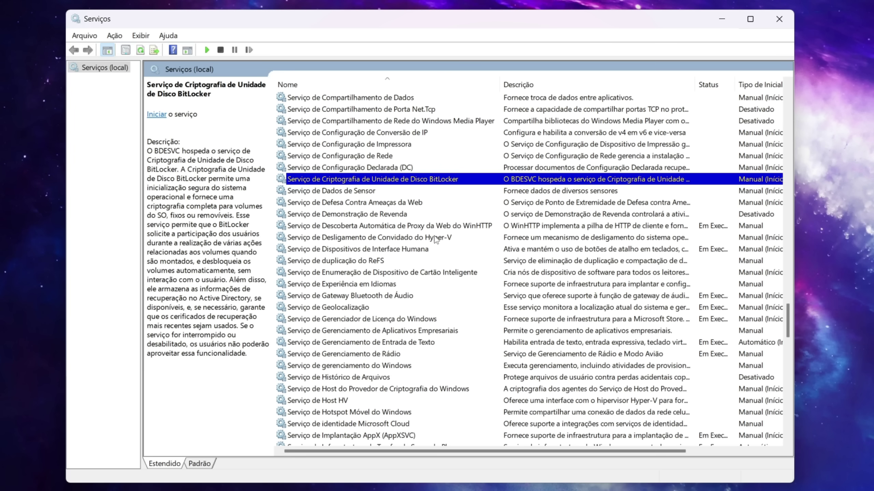
double_click(415, 180)
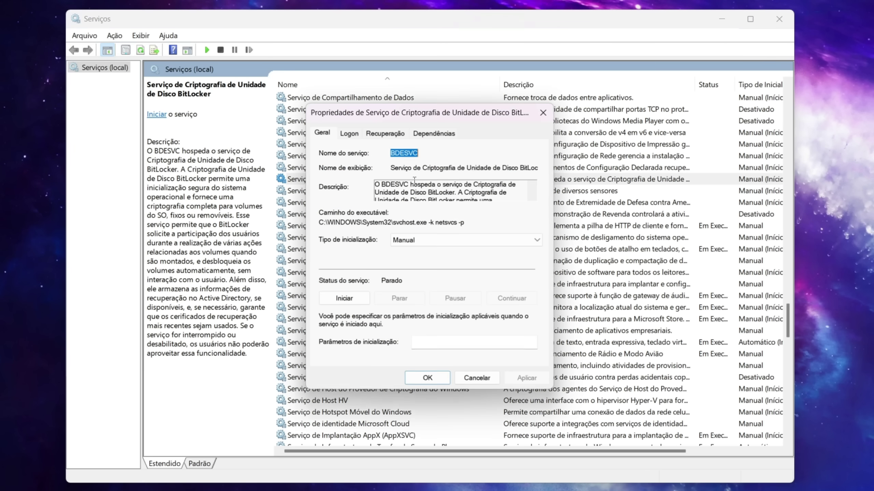
click(419, 240)
click(419, 278)
click(422, 378)
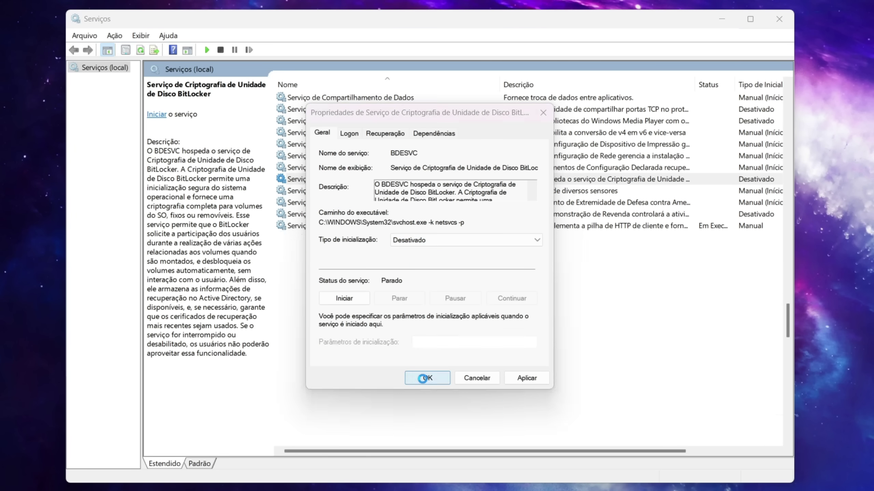
Set the startup type of Serviço de Biometria do Windows to Desativado.
click(373, 218)
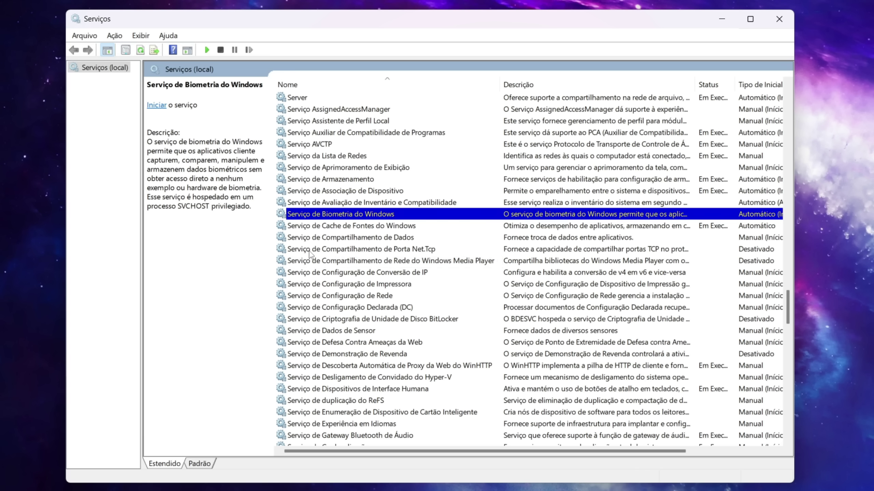
double_click(347, 217)
click(467, 240)
click(413, 281)
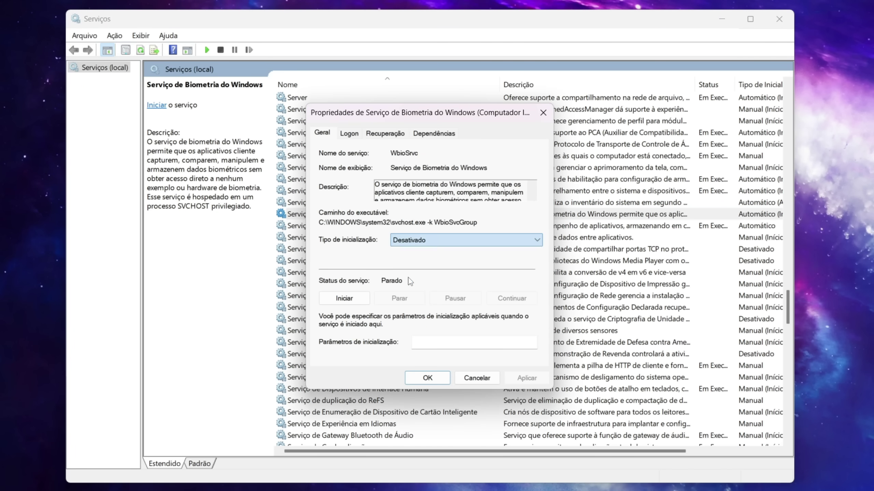
click(428, 377)
Check the startup type of the Registro remoto service.
scroll(324, 206, up, 4)
click(323, 168)
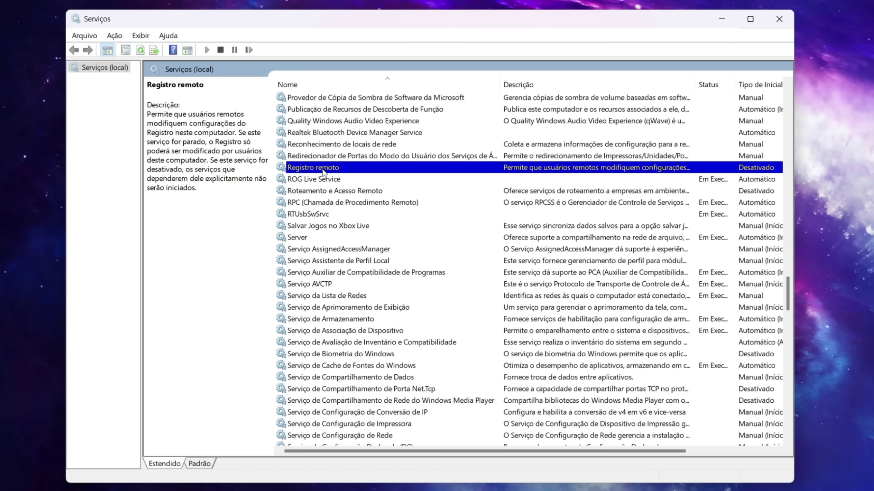
double_click(322, 171)
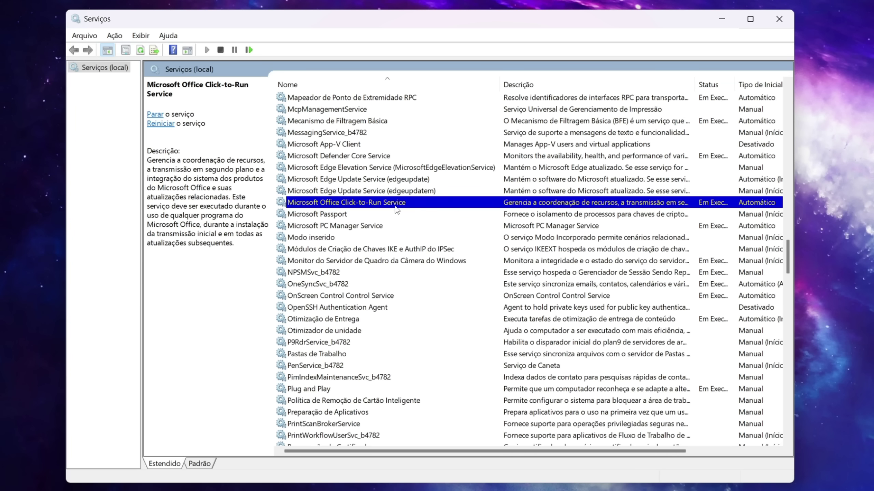
Set the Microsoft Office Click-to-Run Service's startup type to Desativado.
double_click(399, 207)
click(420, 240)
click(420, 275)
click(427, 378)
Set the Log de Eventos do Windows service's startup type to Desativado.
scroll(416, 295, up, 4)
click(357, 170)
double_click(357, 169)
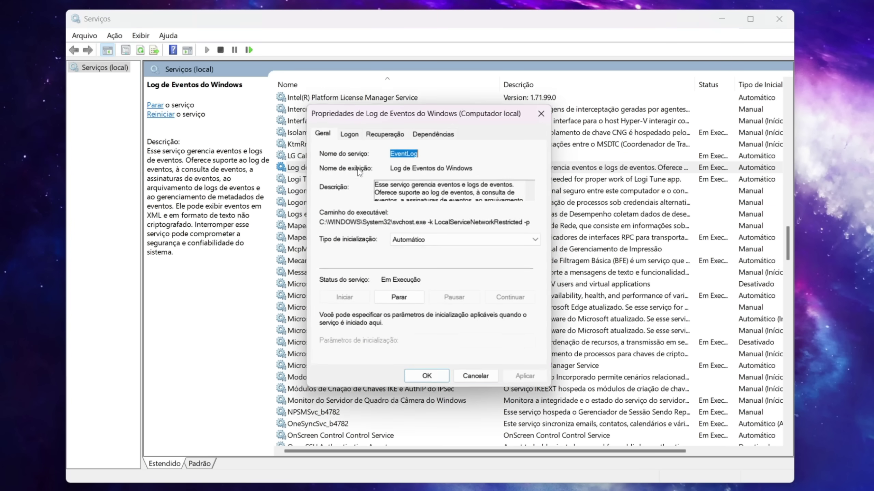
click(402, 238)
click(418, 278)
click(427, 377)
Look through the remaining services up to the start of the list and close the Serviços console.
scroll(377, 272, up, 2)
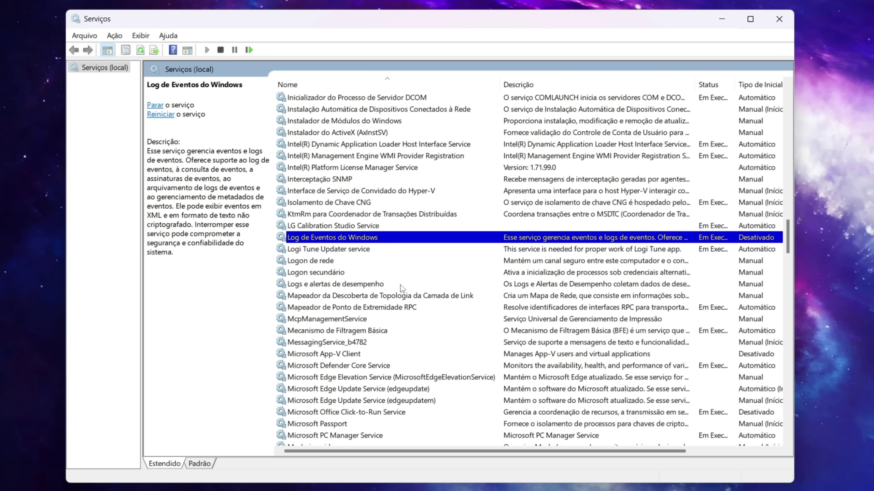
scroll(377, 249, up, 2)
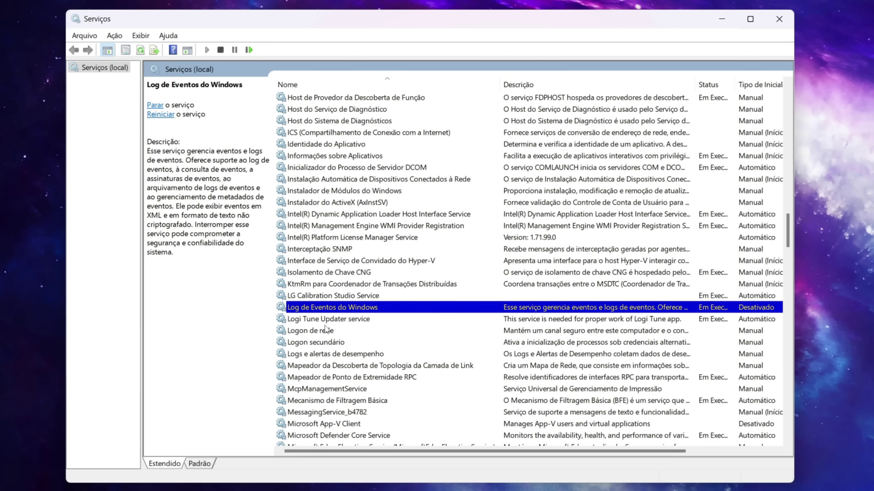
scroll(349, 315, up, 20)
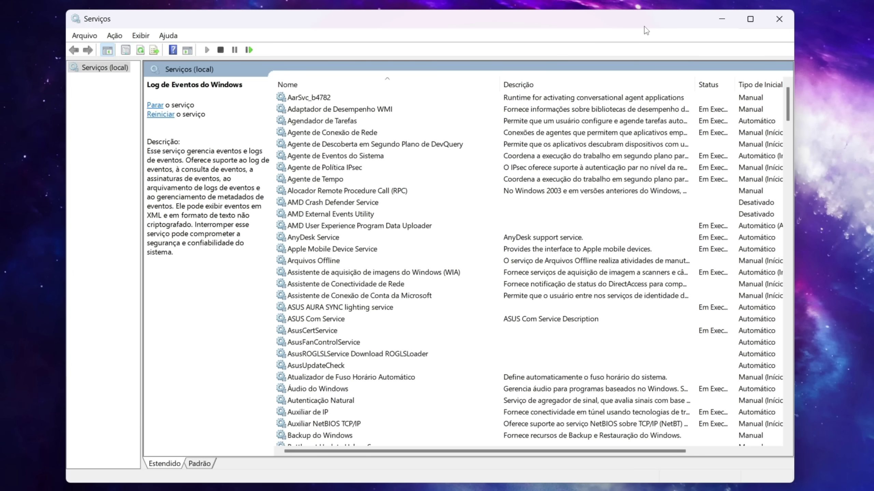
click(783, 25)
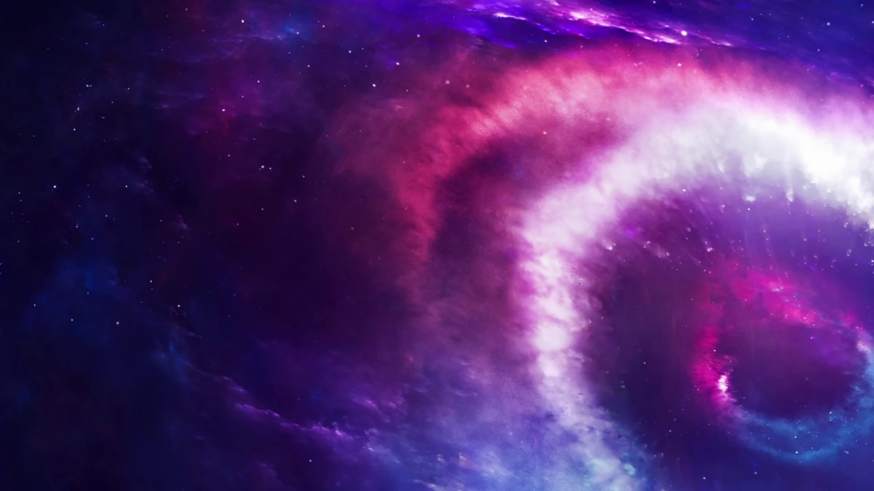
Open Gerenciador de Tarefas, show the startup apps, and disable steam.exe.
key(ctrl+shift+Escape)
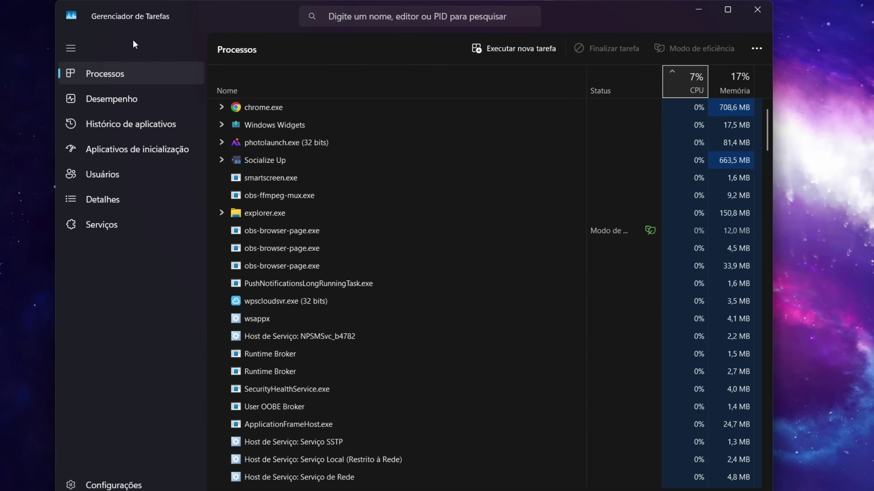
click(119, 154)
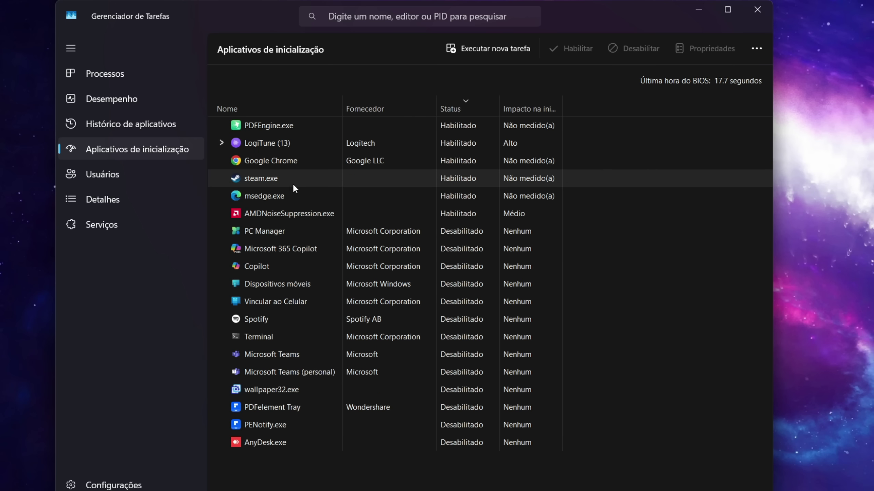
right_click(486, 179)
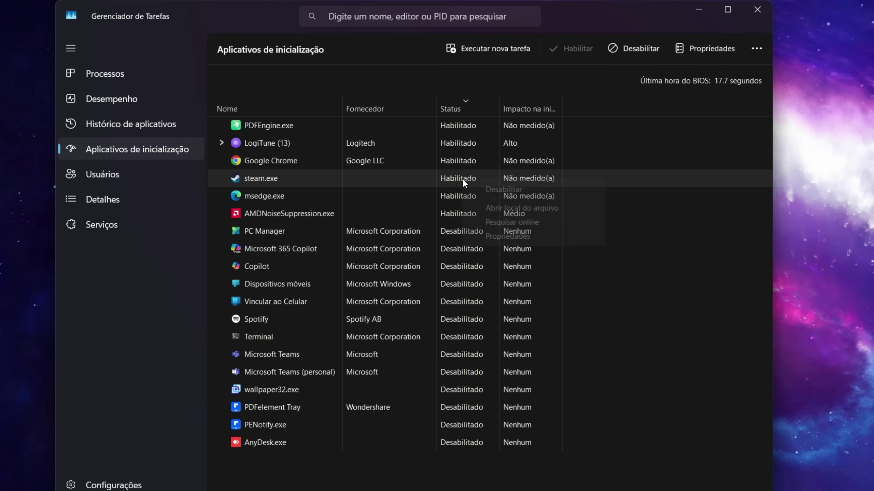
key(Escape)
Disable the msedge.exe, Google Chrome and AMDNoiseSuppression.exe startup apps.
right_click(373, 199)
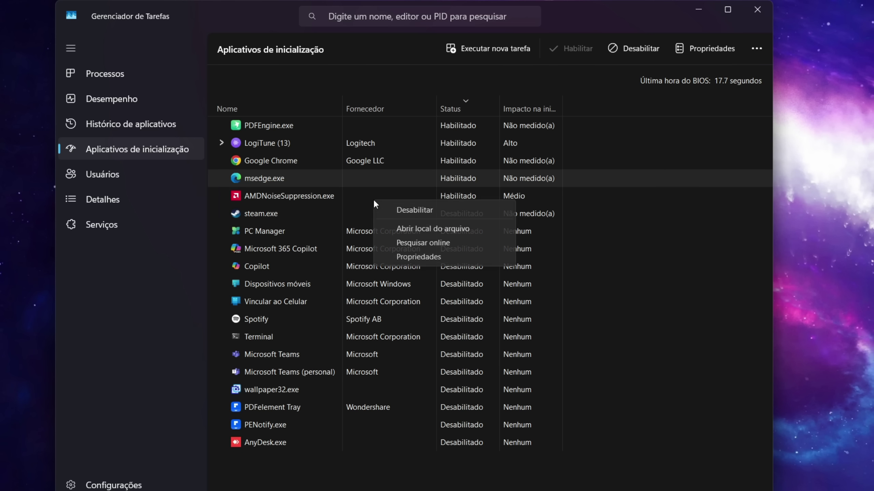
click(420, 212)
right_click(460, 163)
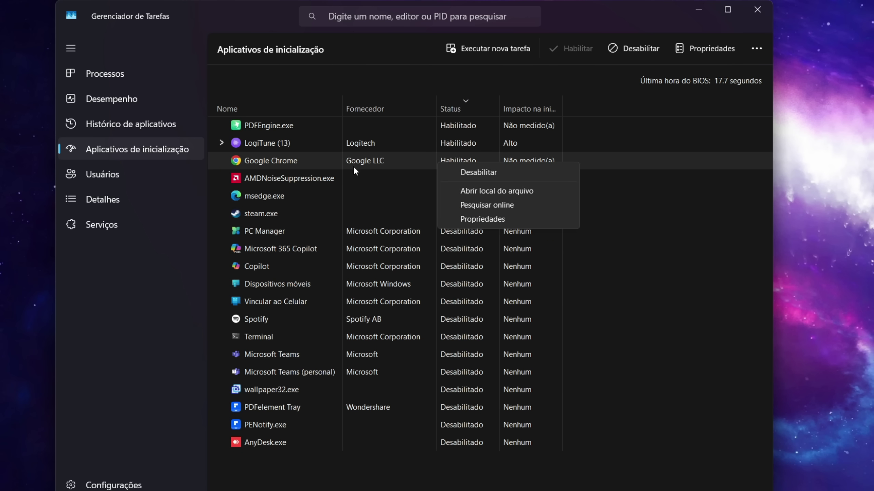
click(488, 173)
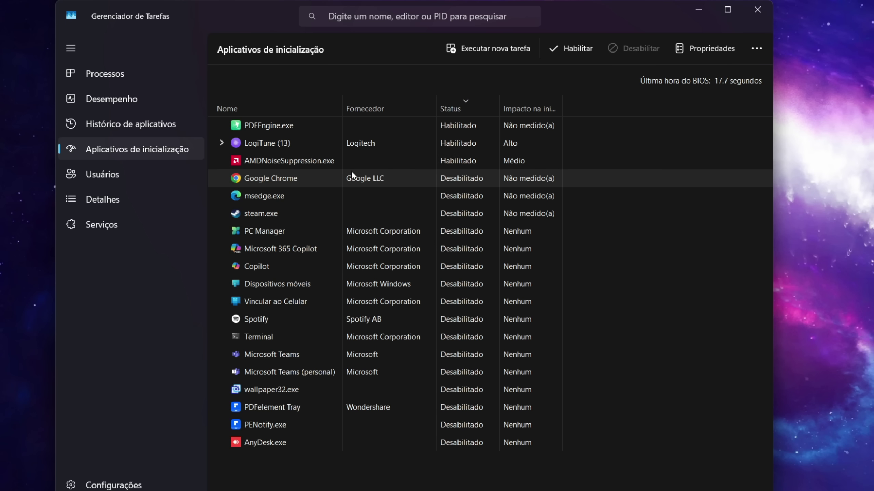
right_click(429, 164)
click(448, 174)
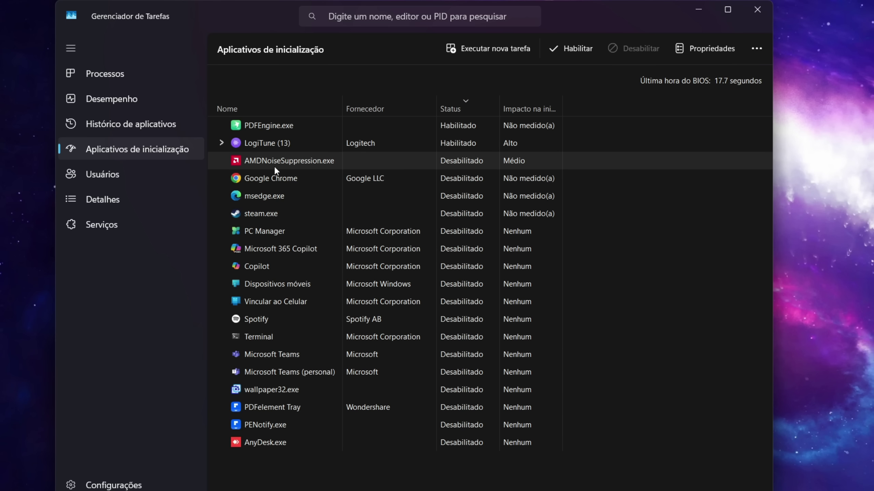
Disable the LogiTune and PDFEngine.exe startup apps and close Gerenciador de Tarefas.
right_click(416, 146)
click(457, 168)
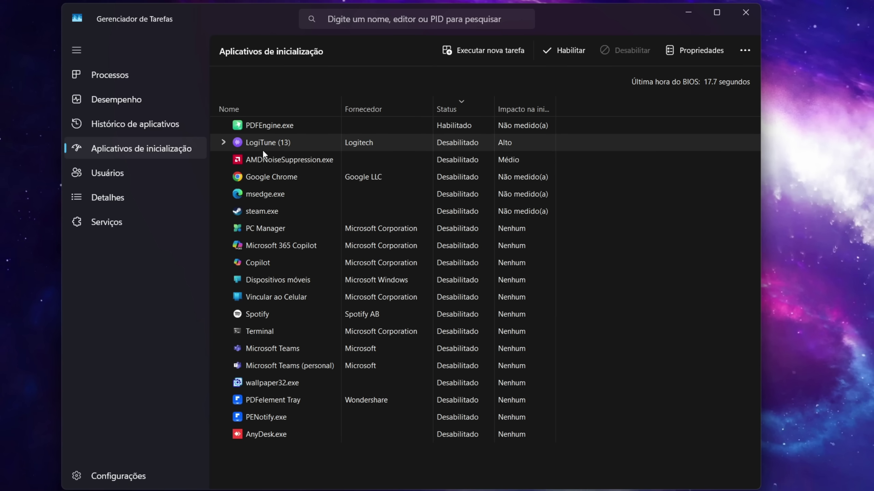
right_click(295, 131)
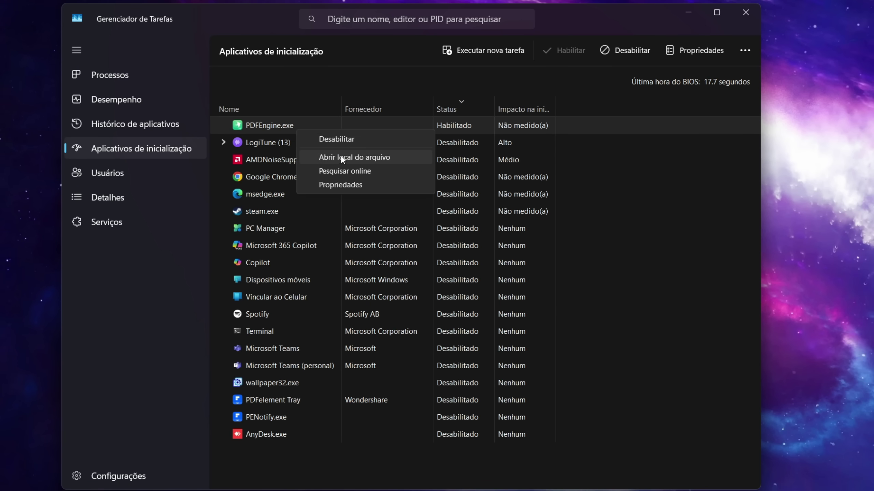
click(347, 144)
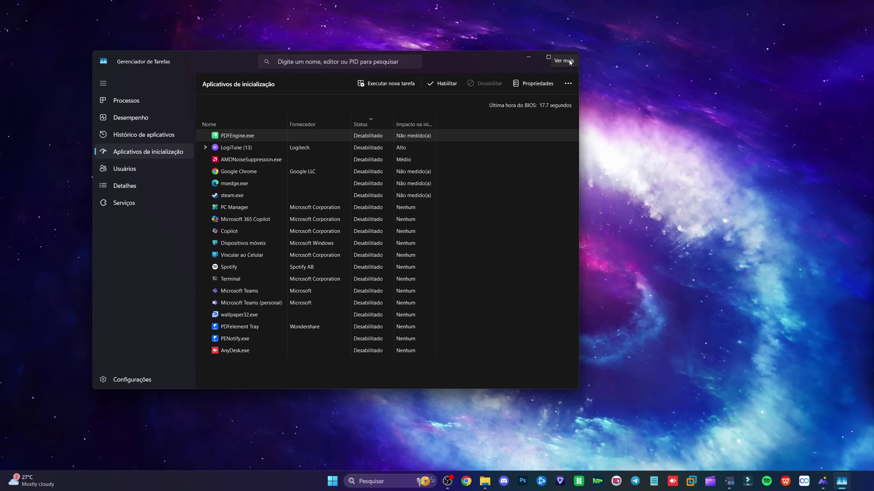
drag(496, 55, 456, 55)
click(529, 63)
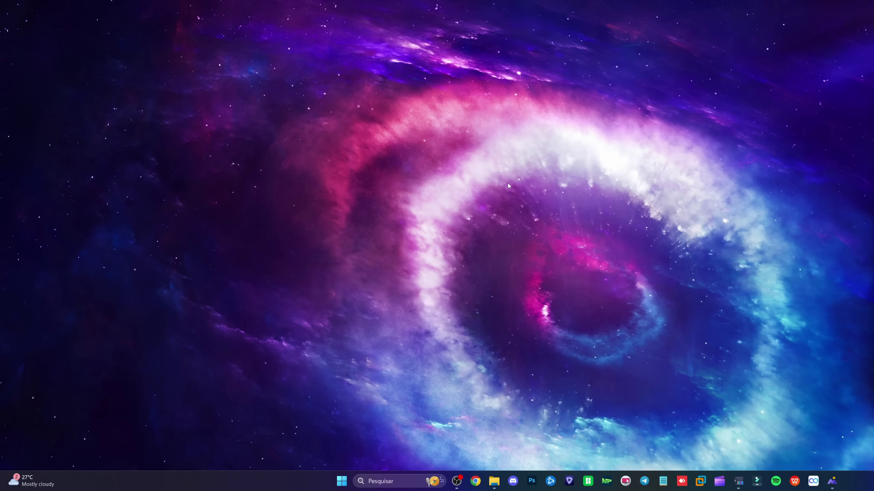
Search Windows for the System Configuration tool and open Configuração do Sistema.
click(380, 477)
text(mscond)
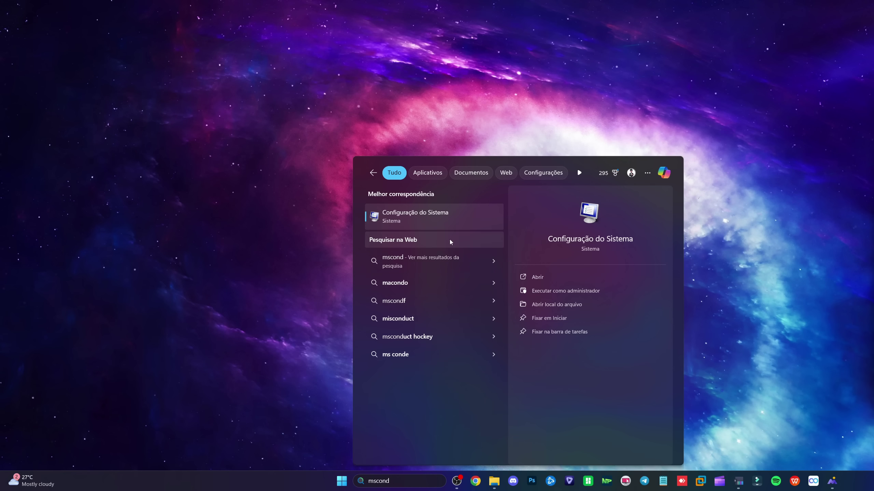
click(413, 221)
drag(318, 71, 299, 131)
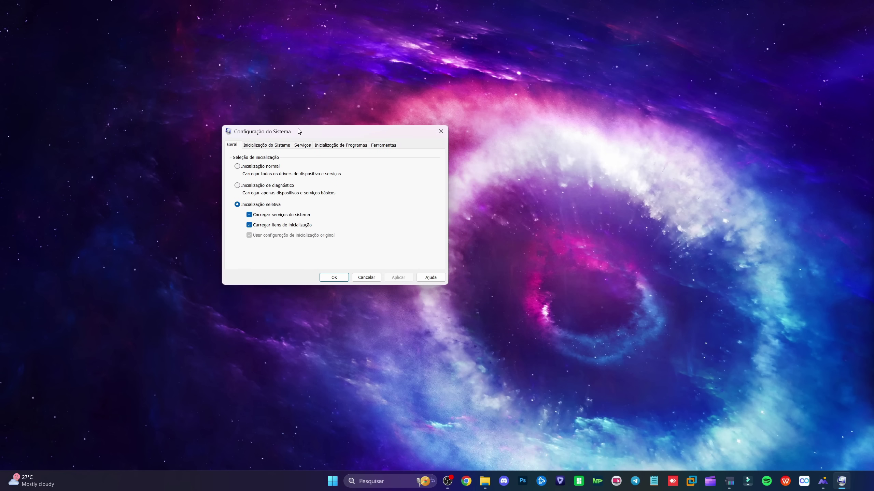
Open the advanced boot options for Windows 11, switch Número de processadores on and off again, and accept the dialog.
click(266, 145)
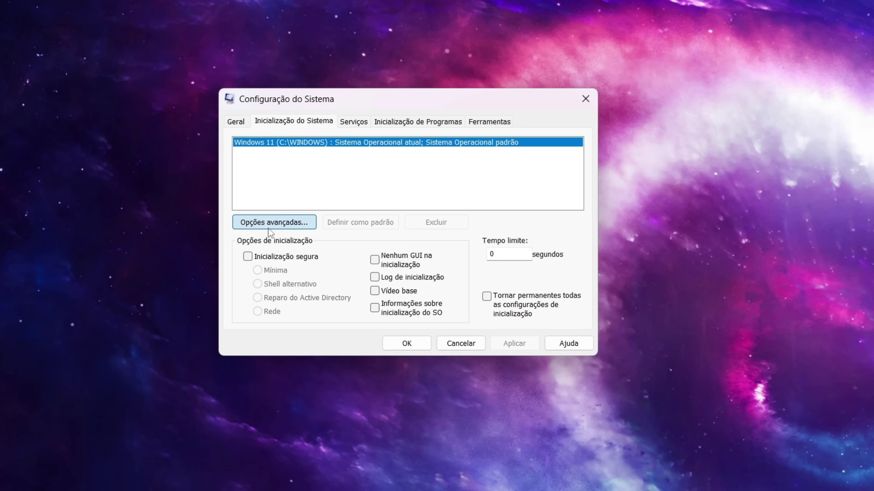
click(268, 227)
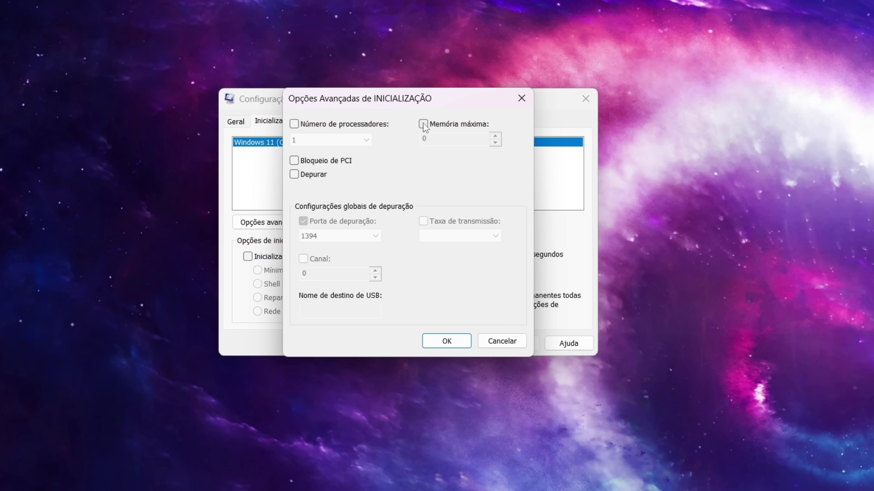
drag(370, 101, 329, 103)
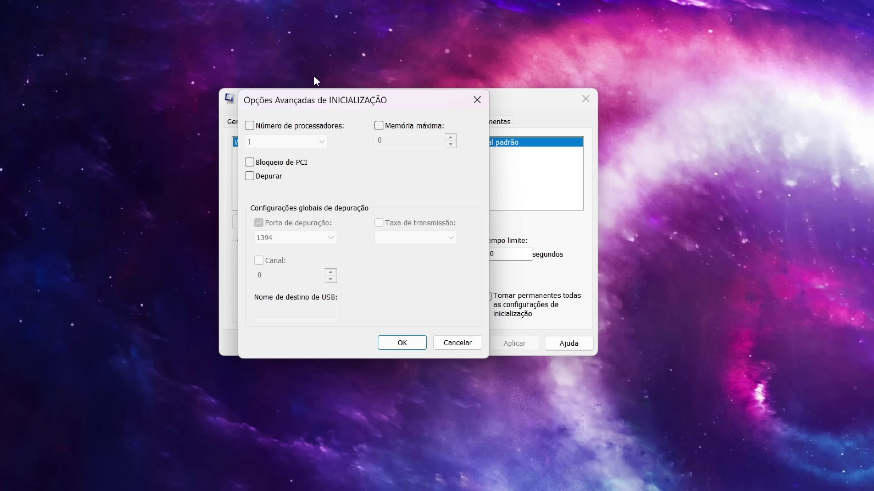
click(250, 126)
click(249, 126)
click(402, 346)
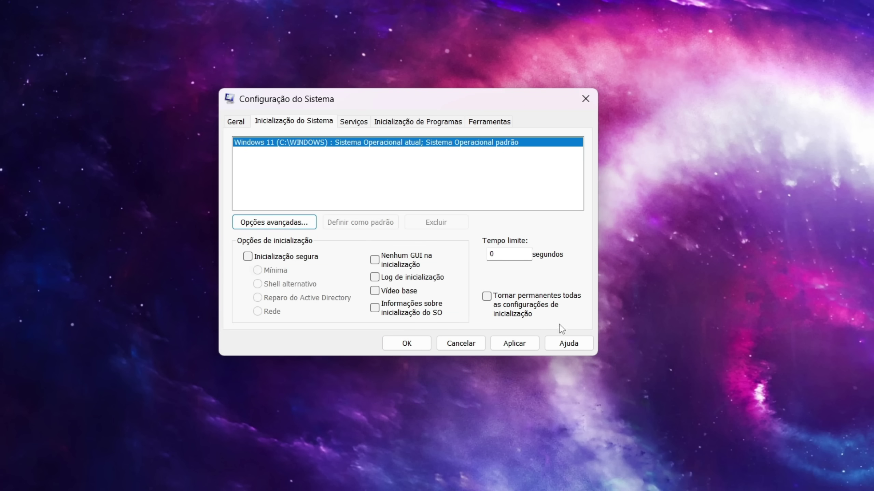
Show the services list in Configuração do Sistema and hide all Microsoft services.
click(353, 123)
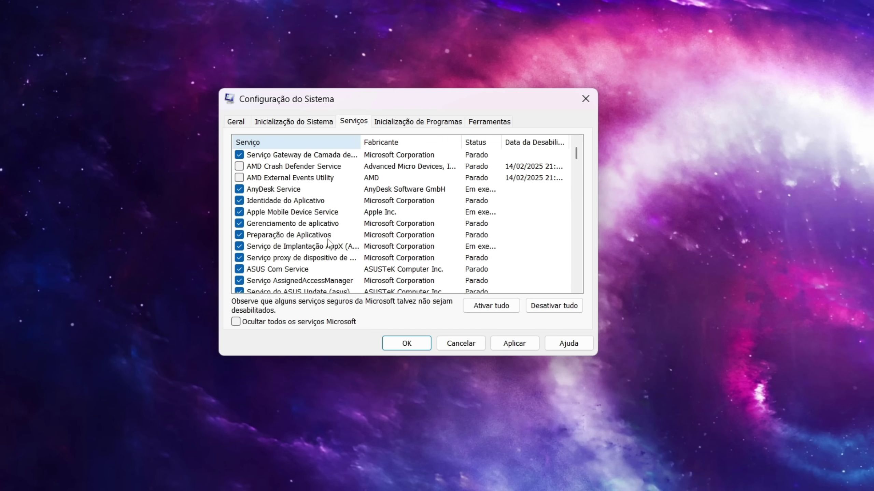
drag(333, 98, 304, 83)
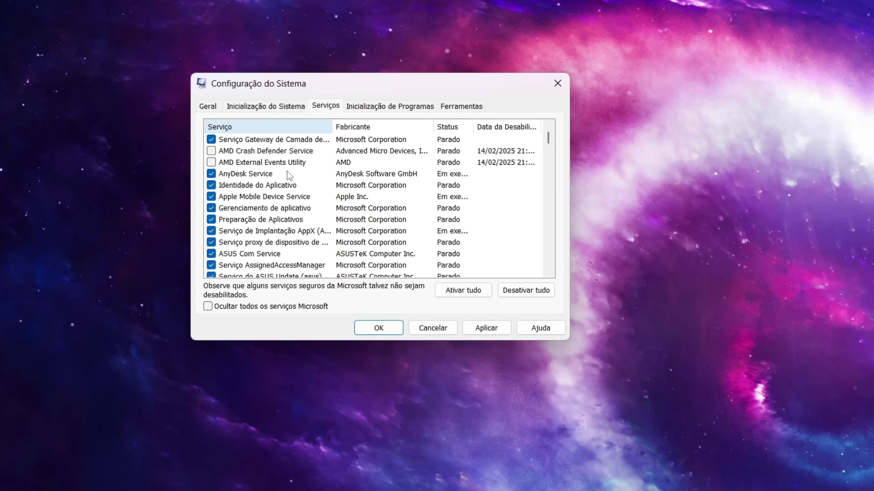
click(234, 310)
Look through the non-Microsoft services and disable AMD User Experience Program and CAM Service.
scroll(296, 254, down, 5)
scroll(297, 255, down, 7)
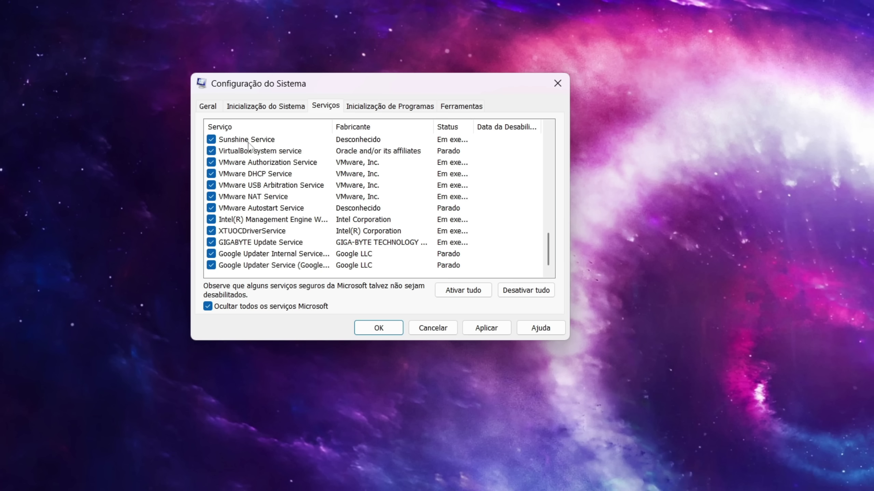
scroll(248, 145, up, 15)
scroll(256, 177, down, 4)
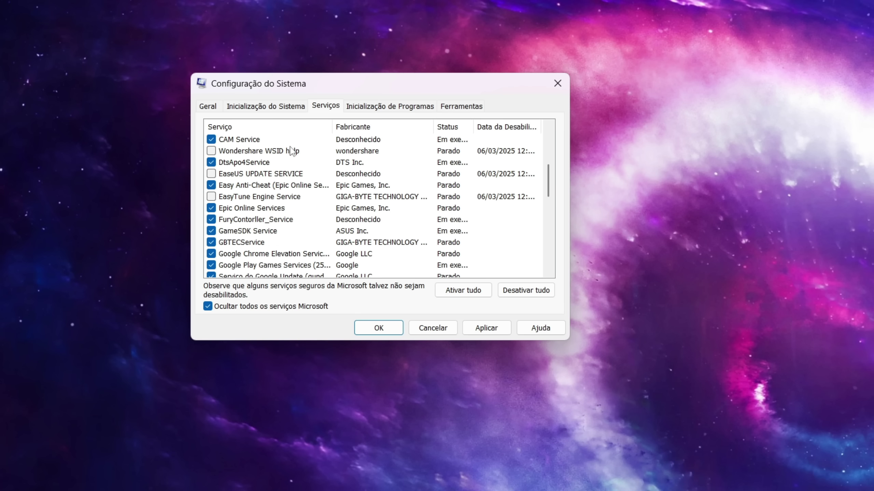
scroll(278, 161, up, 4)
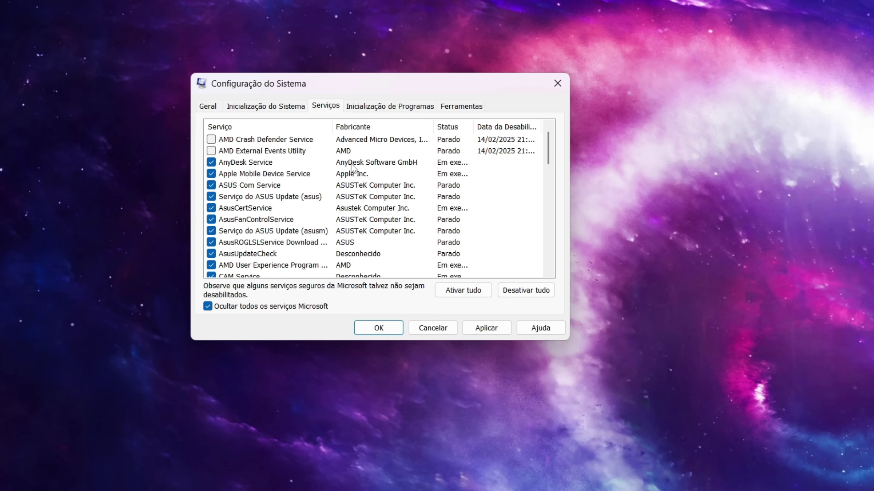
scroll(303, 203, down, 1)
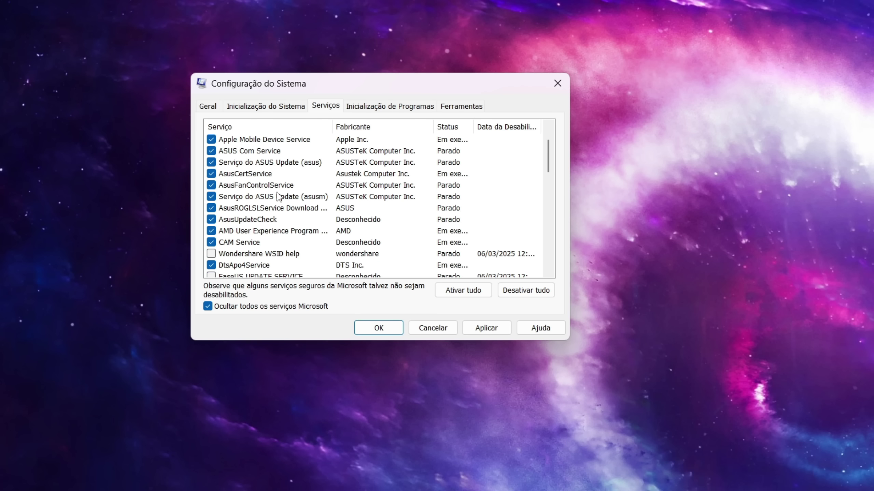
click(211, 231)
click(211, 242)
Disable Epic Online Services and ROG Live Service in the services list.
scroll(322, 244, down, 2)
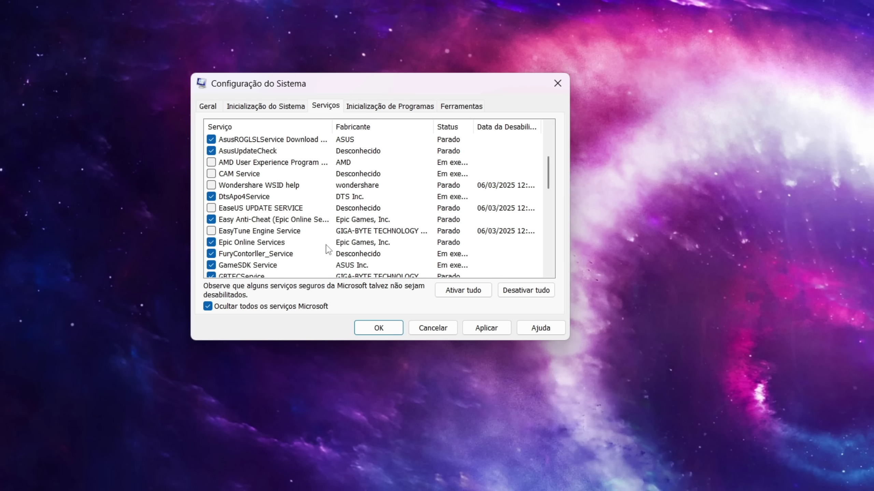
scroll(314, 261, down, 1)
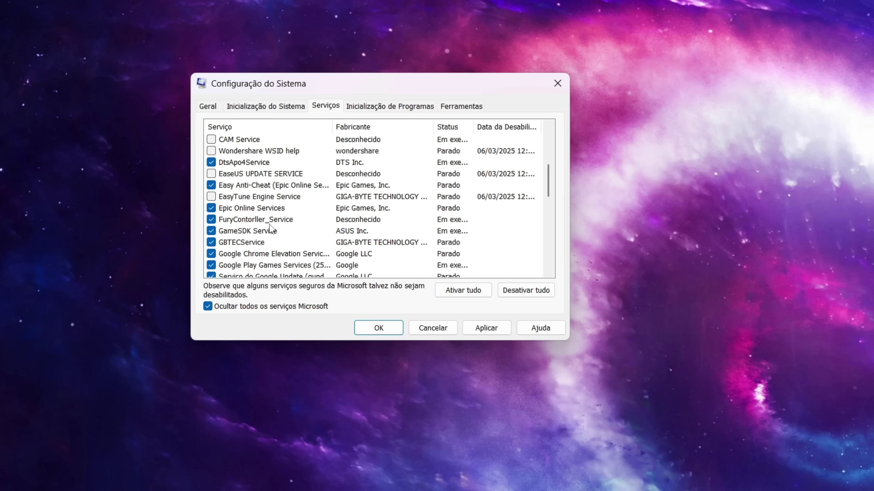
scroll(270, 229, down, 1)
scroll(263, 213, up, 1)
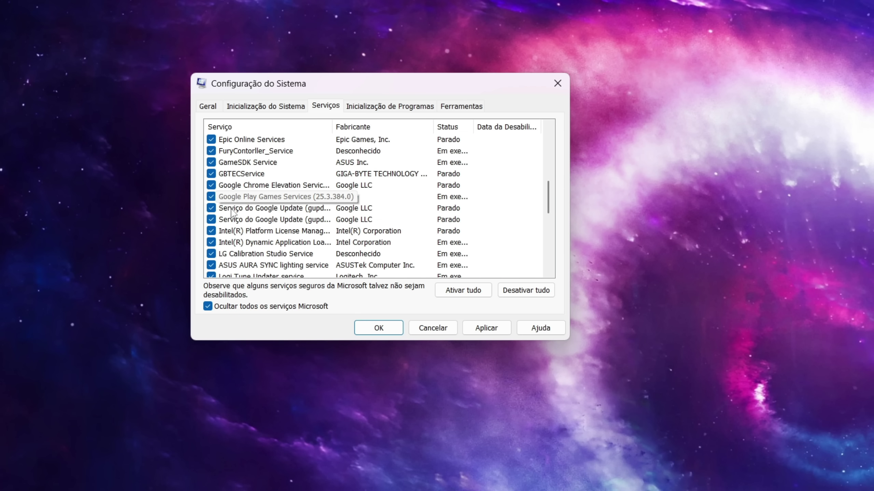
click(211, 139)
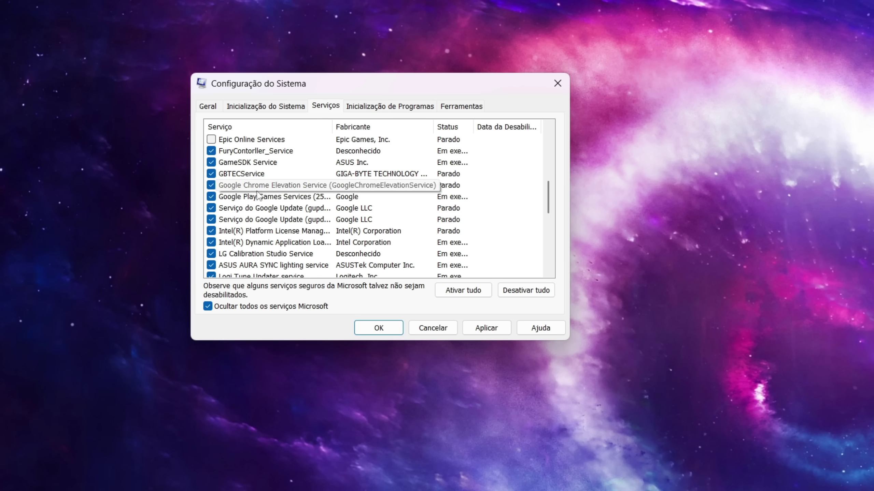
scroll(265, 188, down, 1)
scroll(277, 209, down, 3)
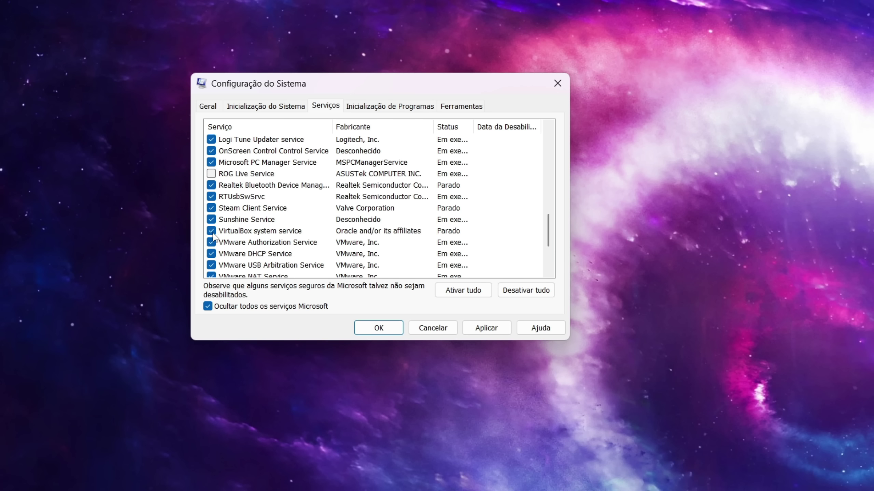
Disable XTUOCDriverService near the end of the services list.
scroll(230, 237, down, 2)
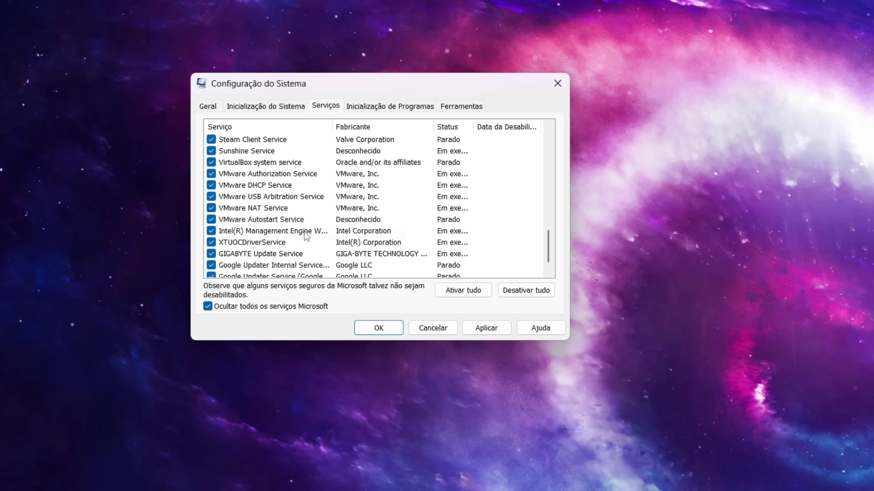
scroll(242, 216, down, 1)
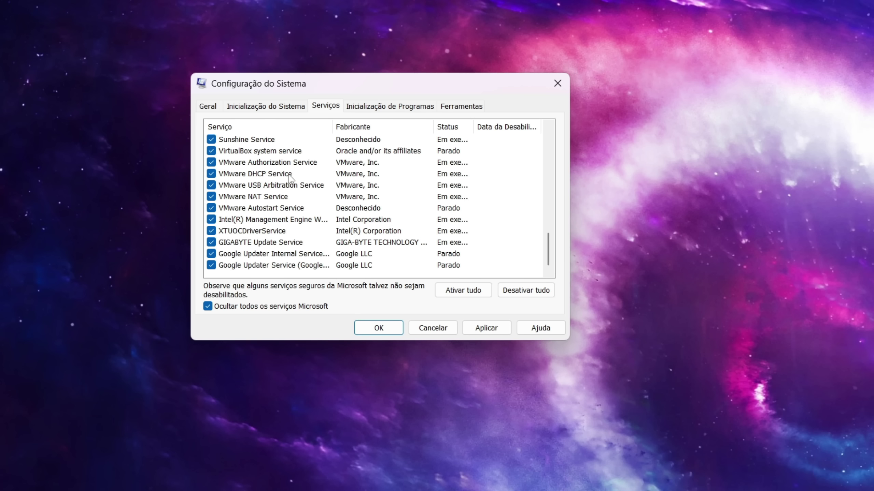
click(211, 231)
Disable ASUS Com Service and AnyDesk Service, then save the system configuration and exit without restarting.
scroll(243, 227, up, 1)
scroll(244, 232, up, 10)
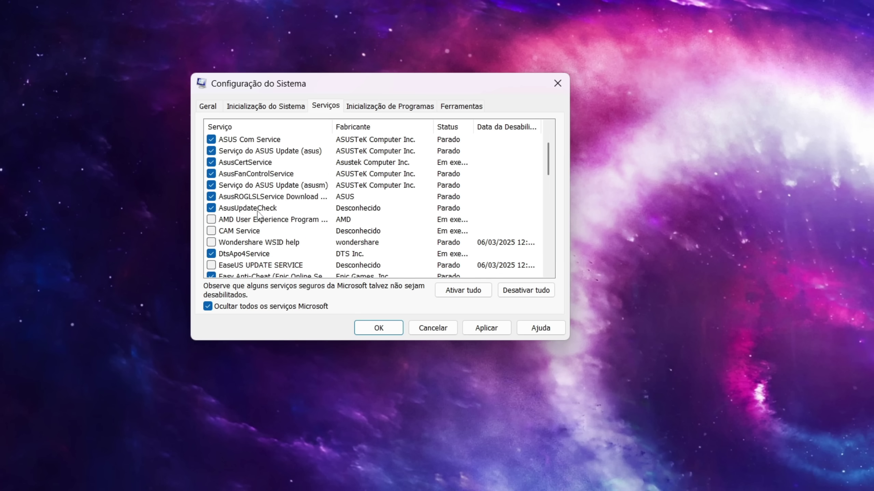
scroll(220, 200, up, 2)
click(211, 186)
click(211, 162)
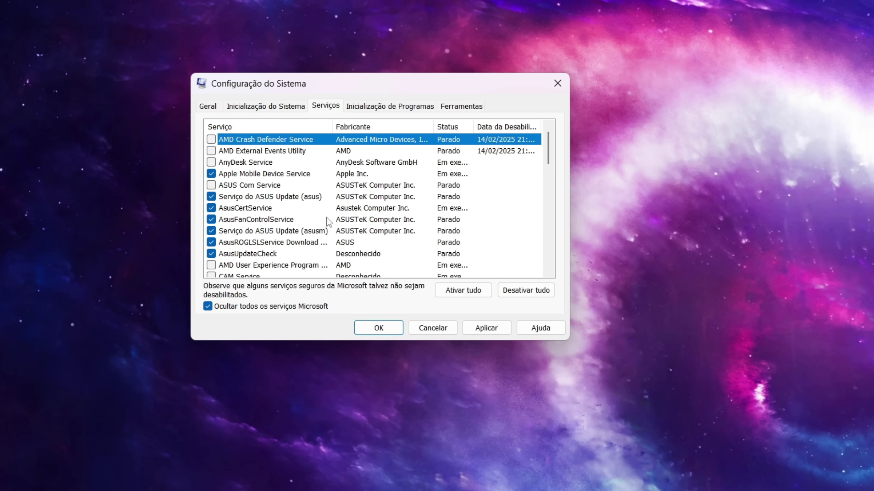
click(379, 328)
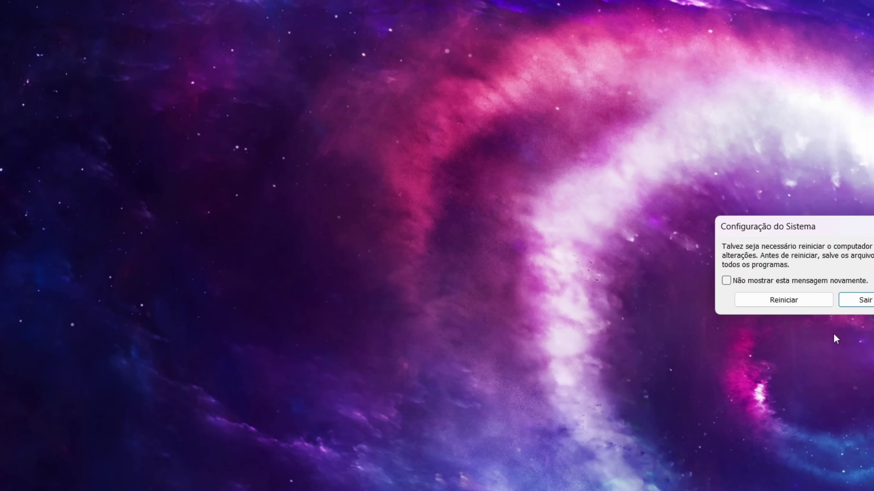
click(865, 299)
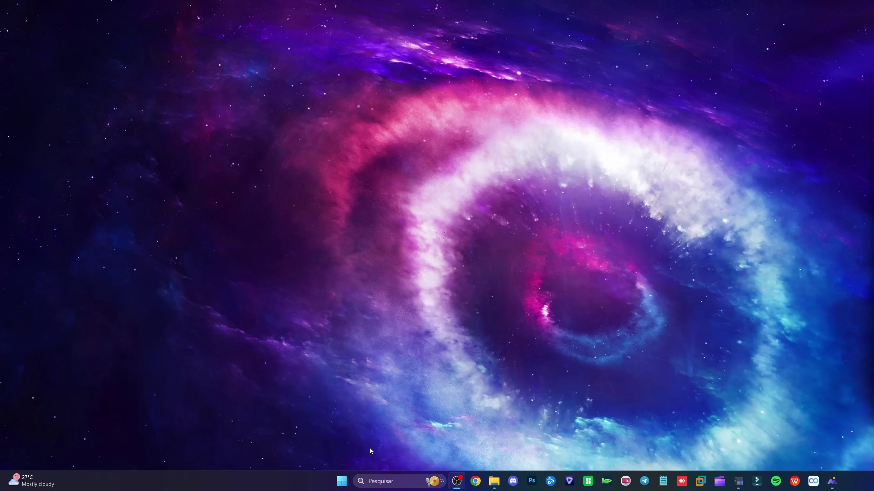
Open Windows Settings and look through the categories on the Sistema page.
click(342, 481)
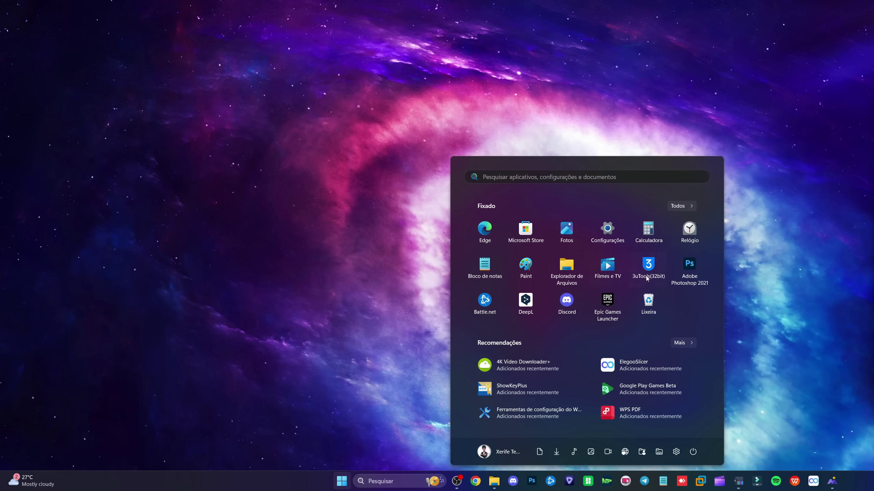
click(607, 233)
drag(440, 25, 317, 28)
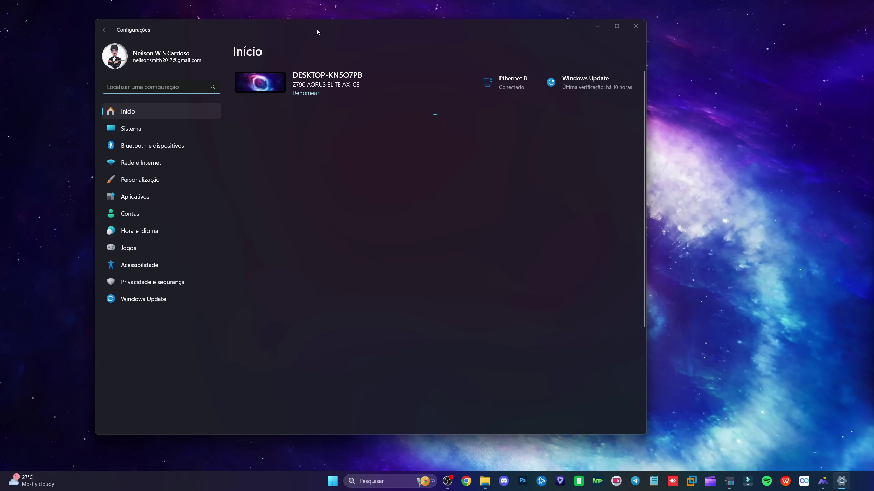
click(148, 144)
click(146, 129)
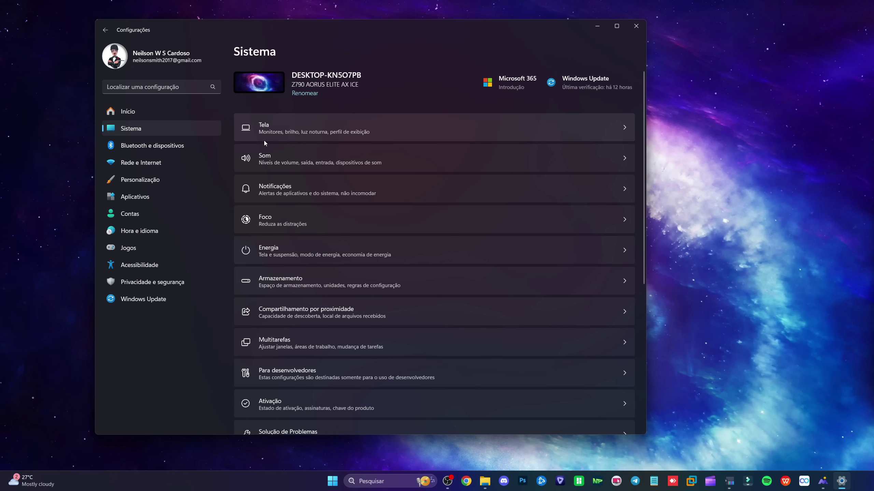
scroll(265, 144, down, 6)
scroll(327, 287, down, 1)
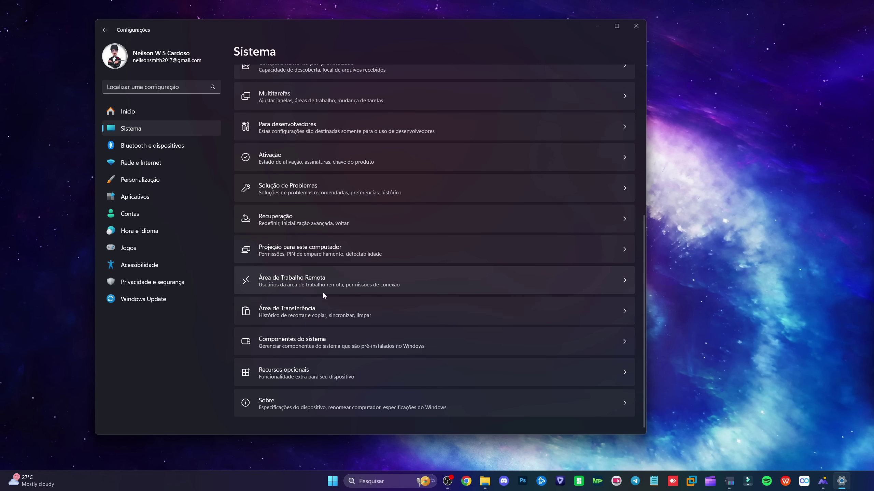
scroll(326, 314, up, 7)
Turn off Modo de Jogo in the Jogos settings.
click(124, 248)
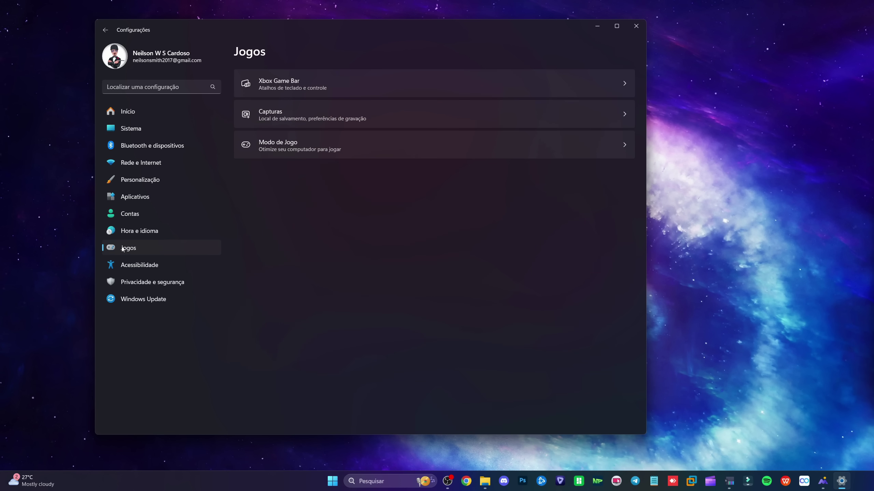
click(312, 146)
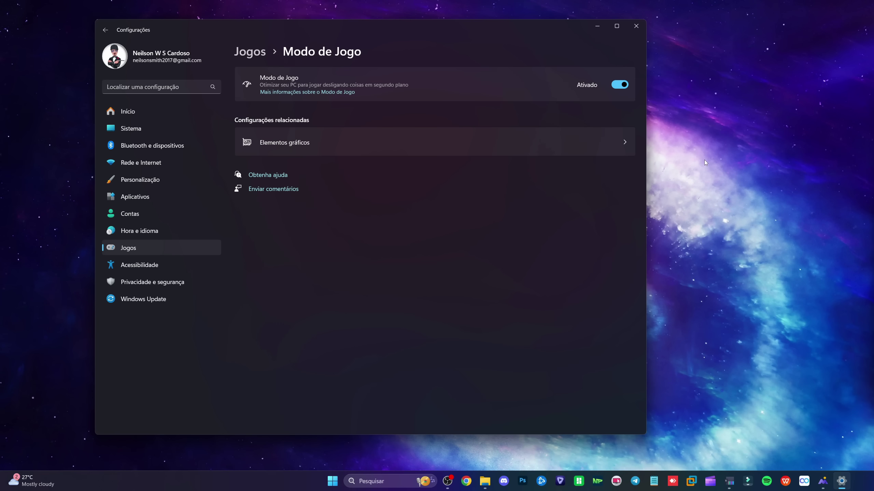
click(618, 86)
In the related Elementos gráficos settings, expand the advanced graphics settings and disable Taxa de atualização variável.
click(304, 143)
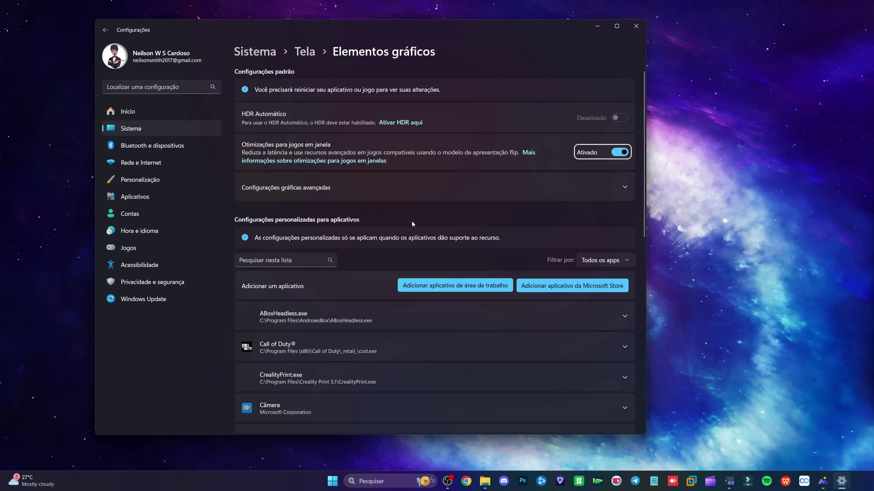
click(297, 194)
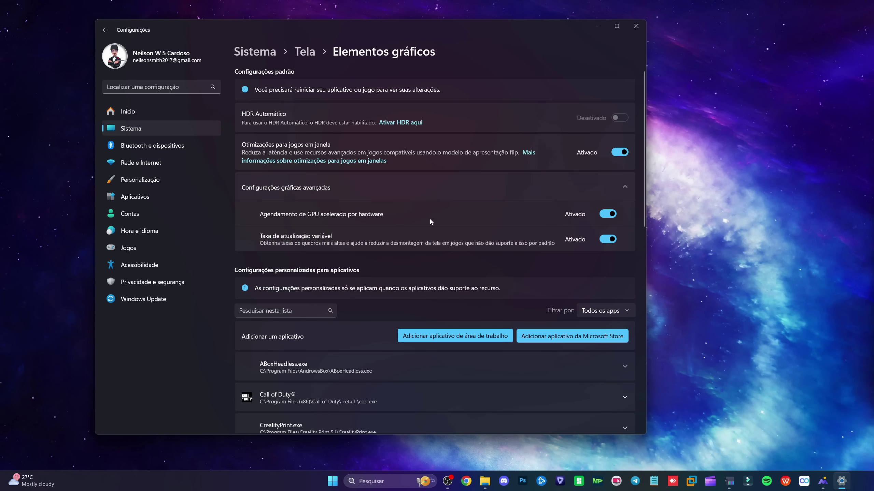
click(607, 239)
Set the GPU preference for Call of Duty to Alto Desempenho (AMD Radeon RX 7900 XTX) in the per-app graphics settings.
scroll(370, 258, down, 3)
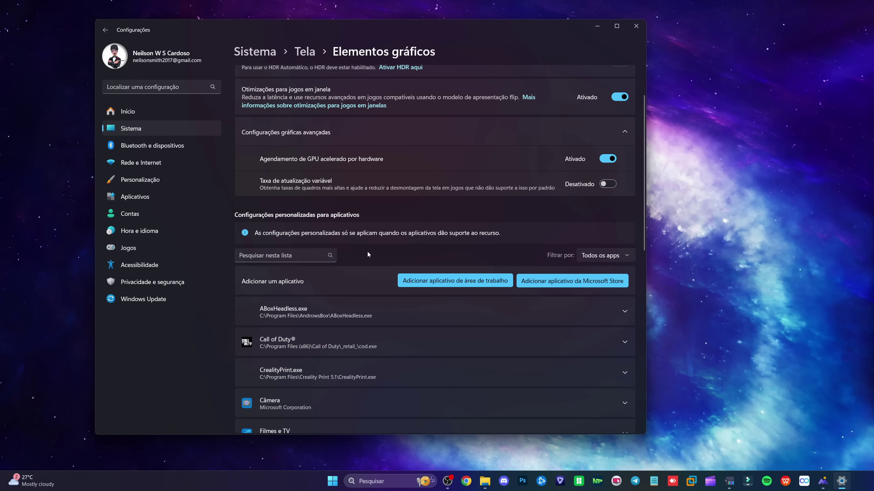
scroll(360, 252, down, 2)
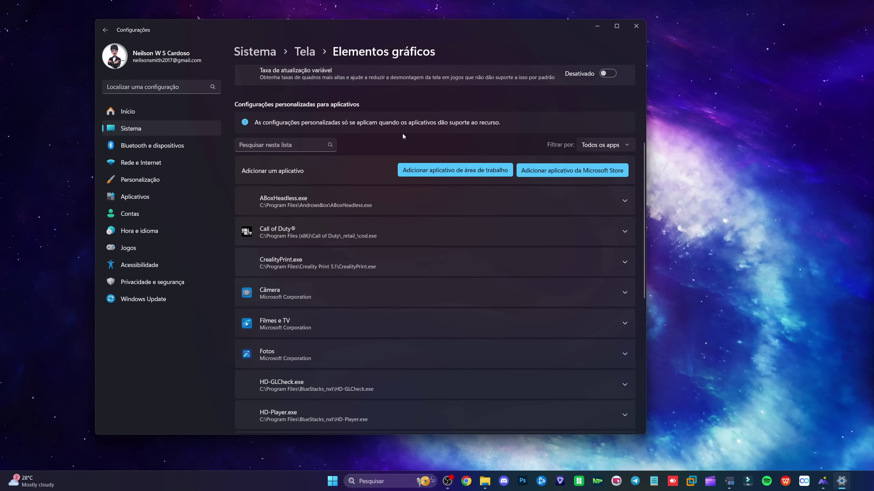
scroll(351, 286, down, 8)
scroll(411, 267, up, 8)
click(564, 231)
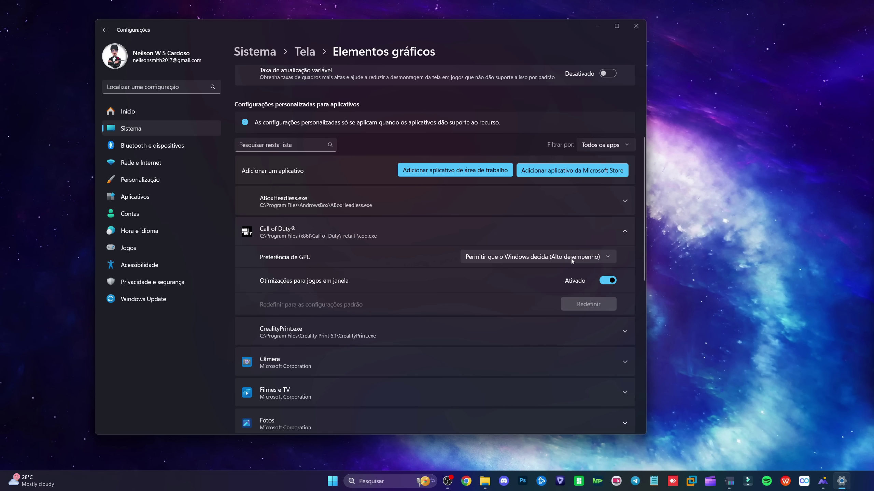
click(571, 258)
click(533, 288)
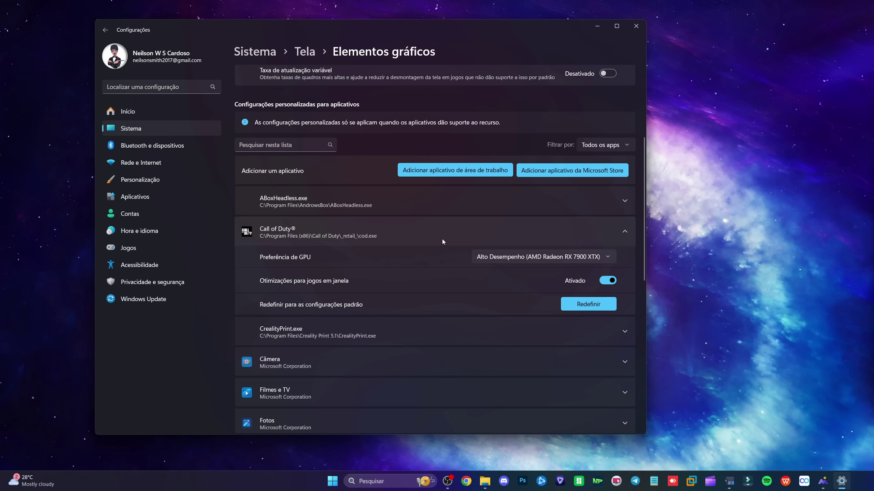
Select a 240 Hz refresh rate for the monitor in Exibição avançada, then return to the Tela settings.
scroll(421, 261, up, 5)
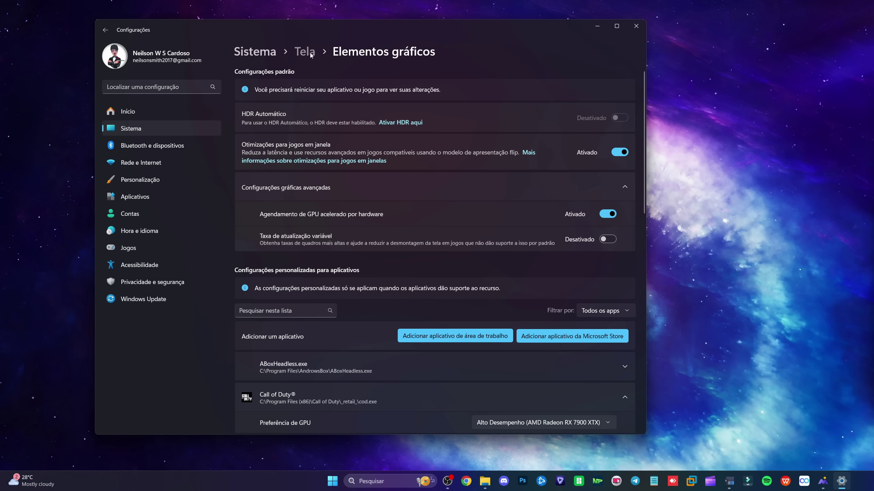
click(305, 52)
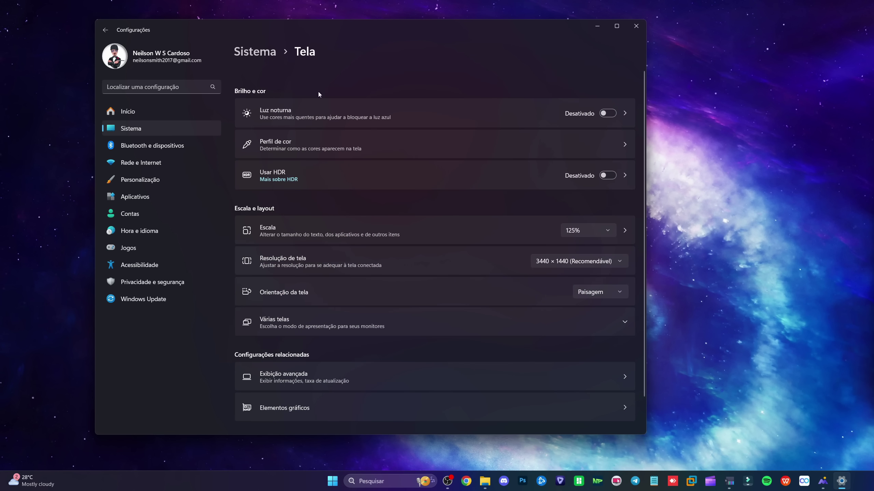
scroll(340, 190, down, 2)
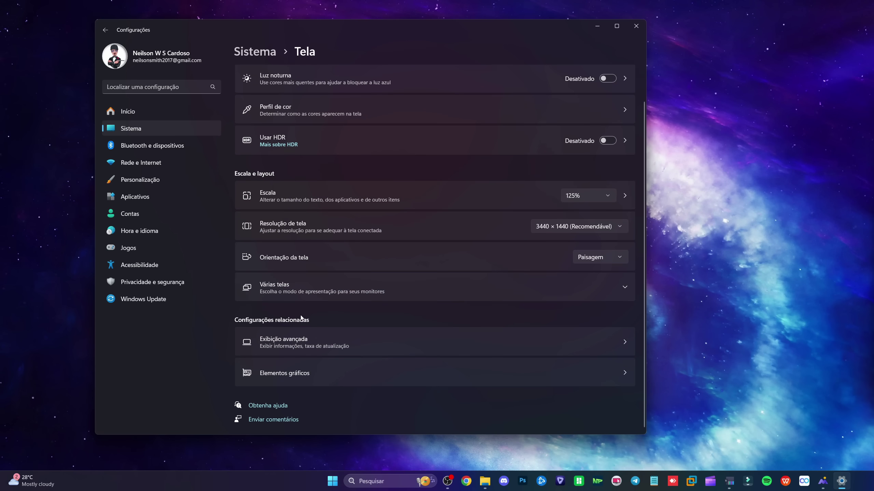
click(303, 342)
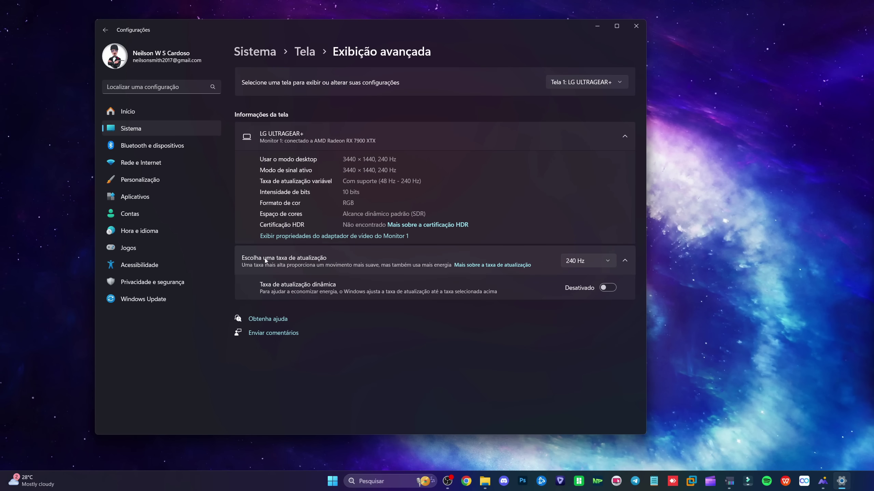
click(576, 262)
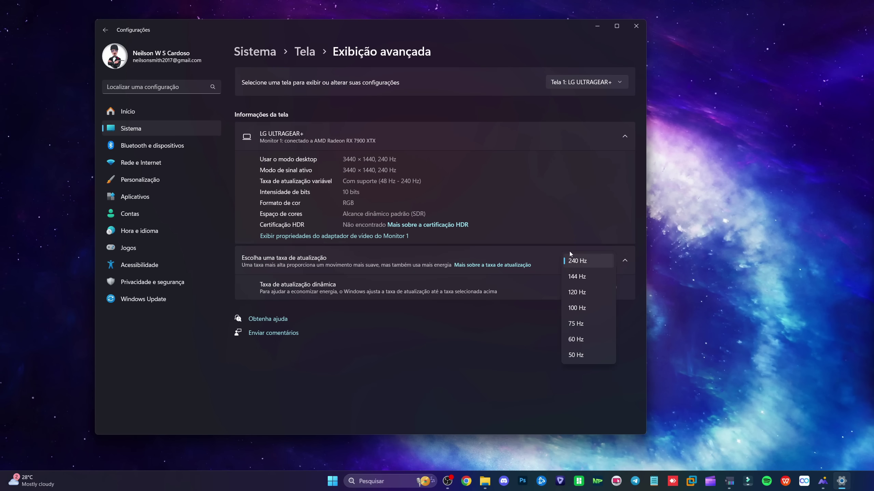
click(583, 261)
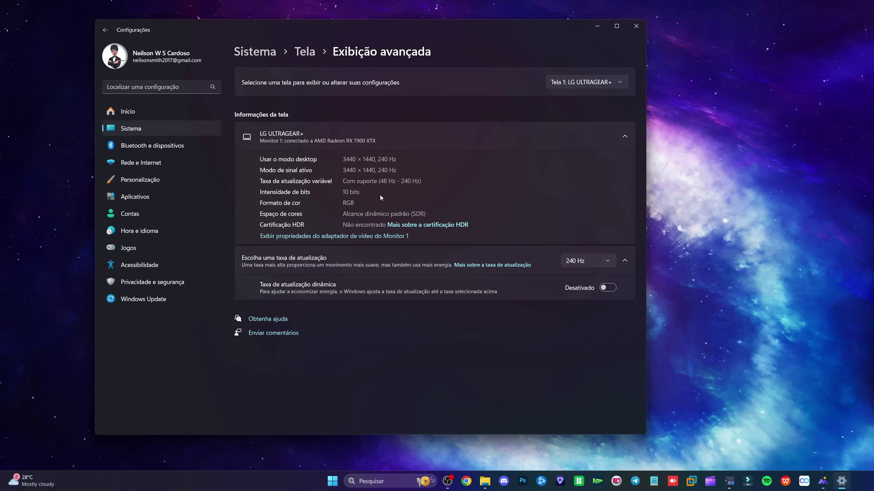
key(alt+Left)
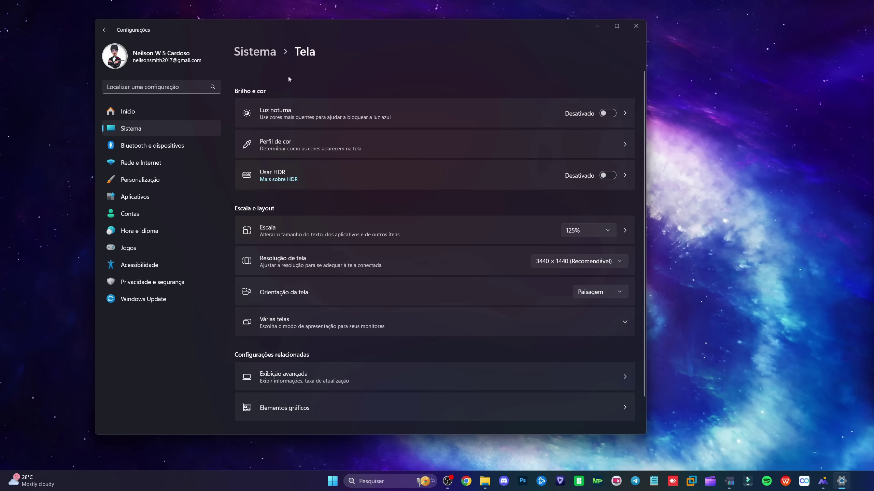
Set the Modo de Energia under Energia to Melhor Desempenho and close Settings.
click(260, 54)
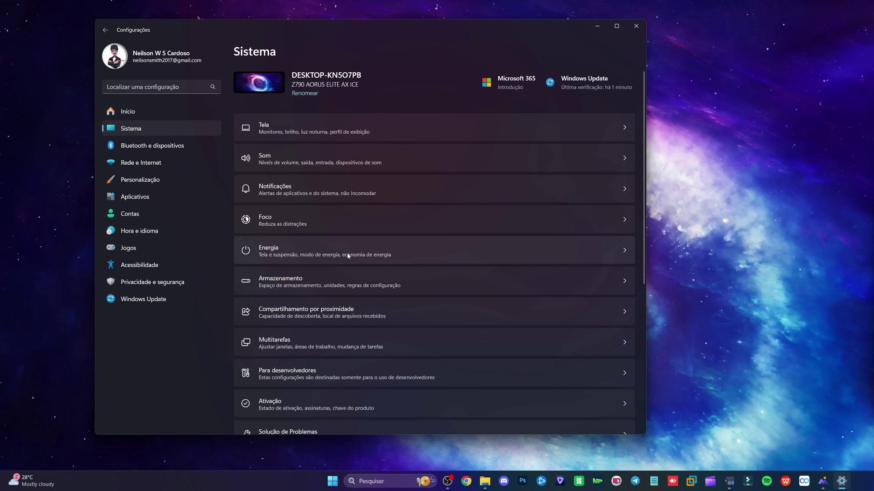
click(414, 255)
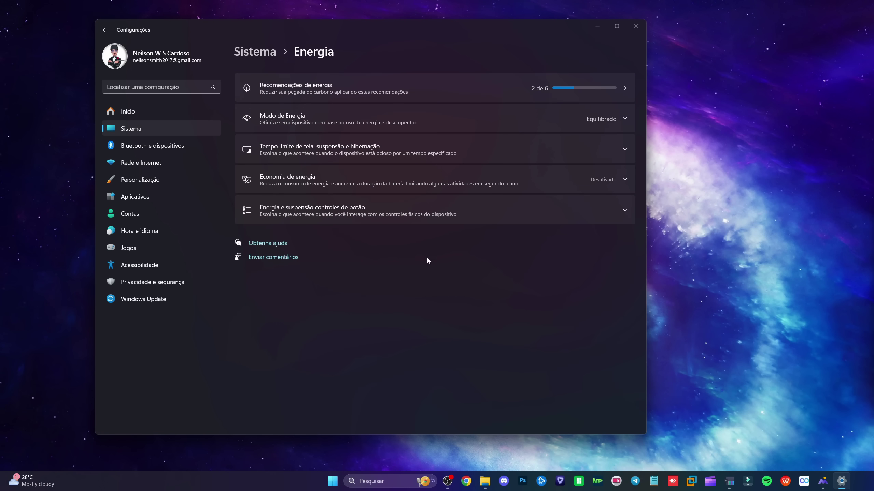
click(326, 121)
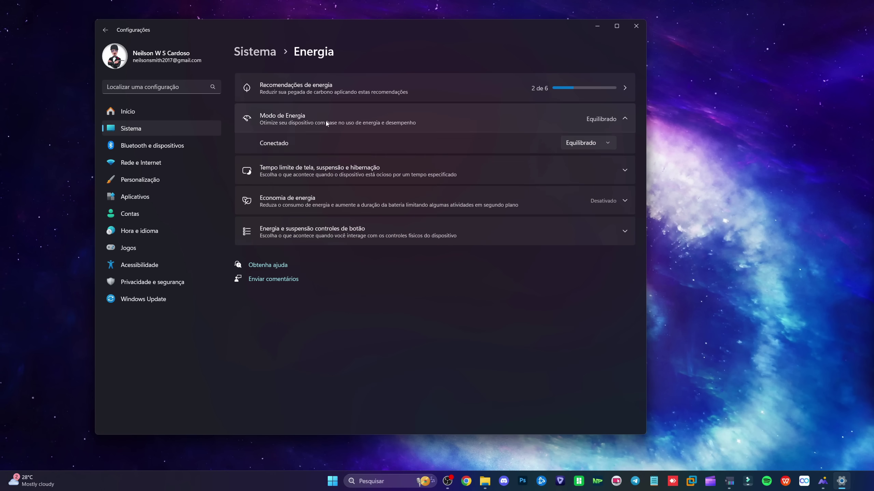
click(607, 148)
click(592, 159)
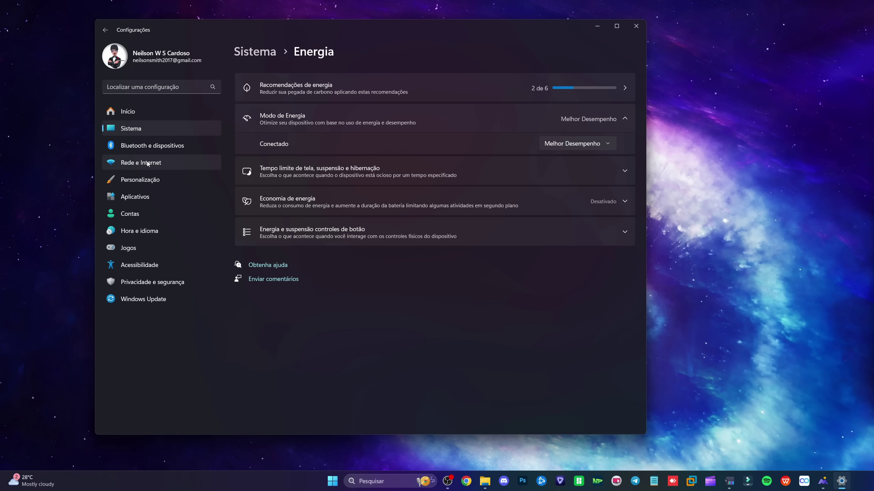
click(635, 26)
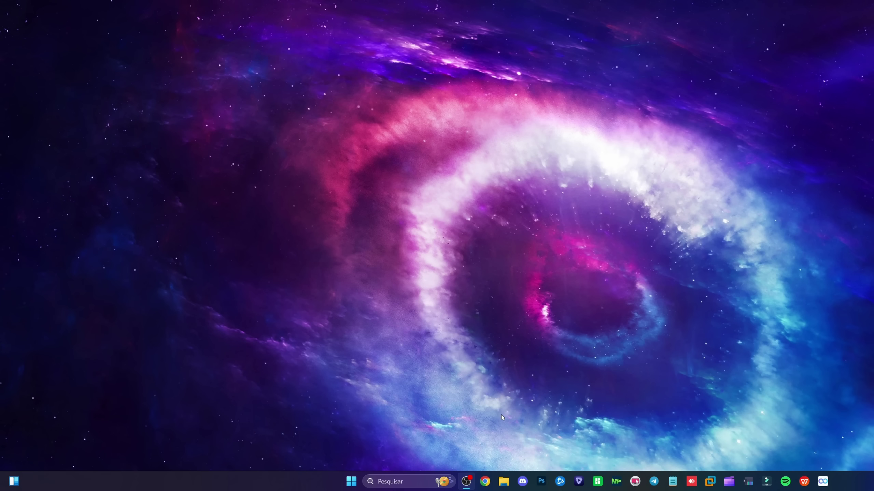
Open Task Manager, examine the CPU and memory performance figures, including the process count, and close it.
right_click(240, 480)
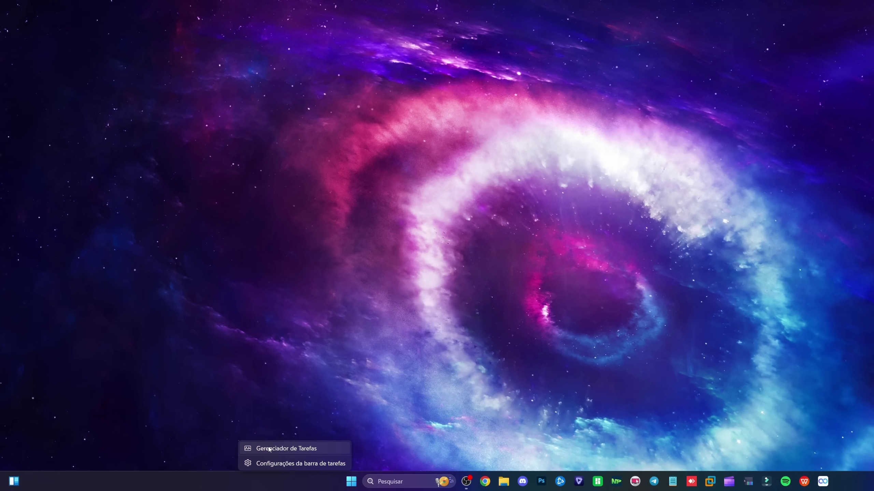
click(286, 403)
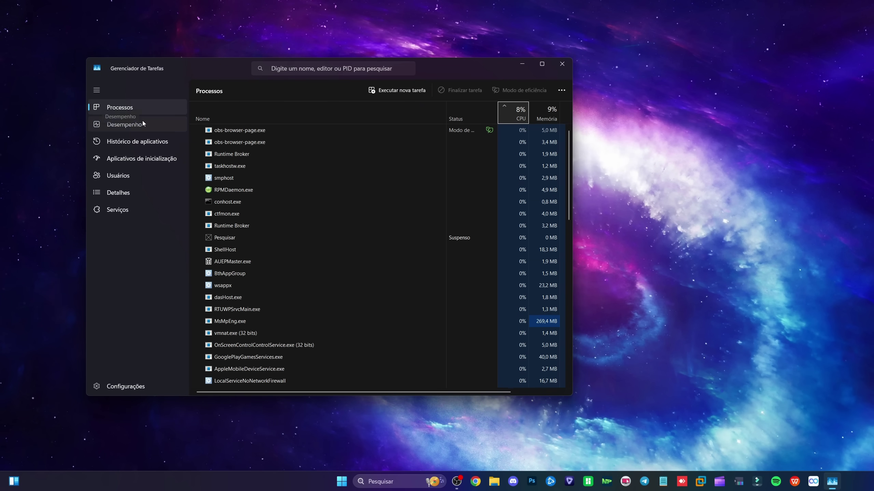
click(141, 122)
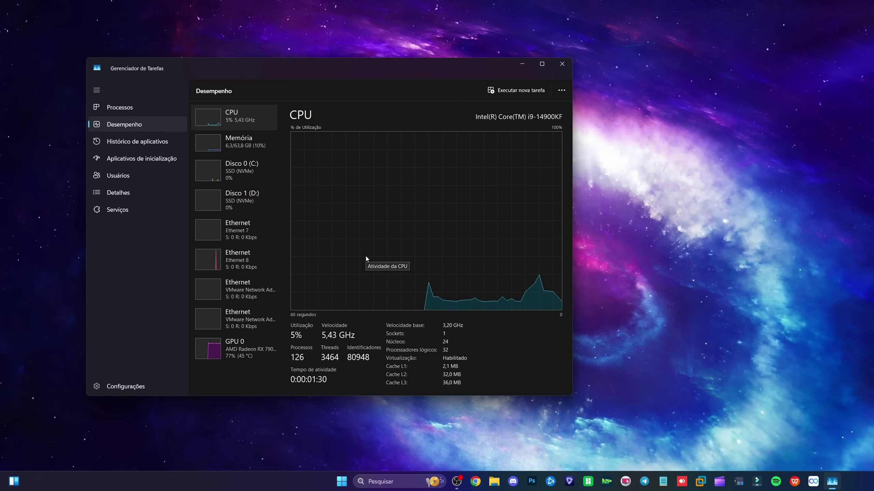
click(256, 151)
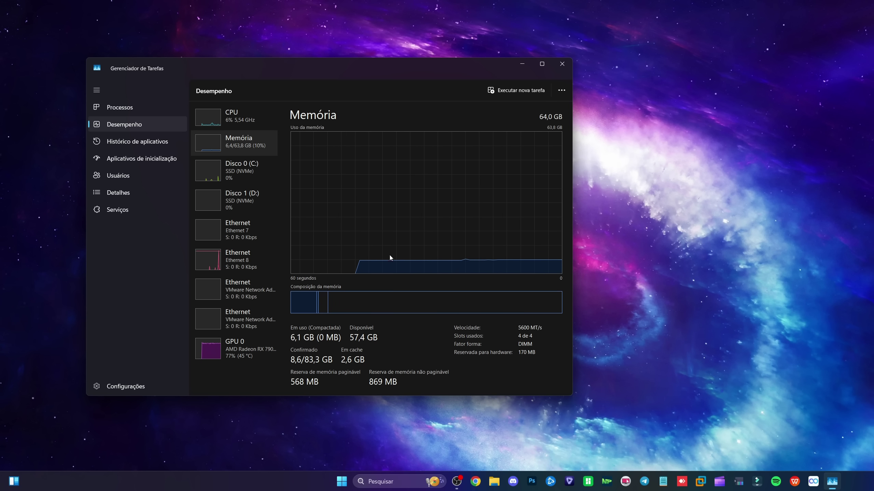
key(Up)
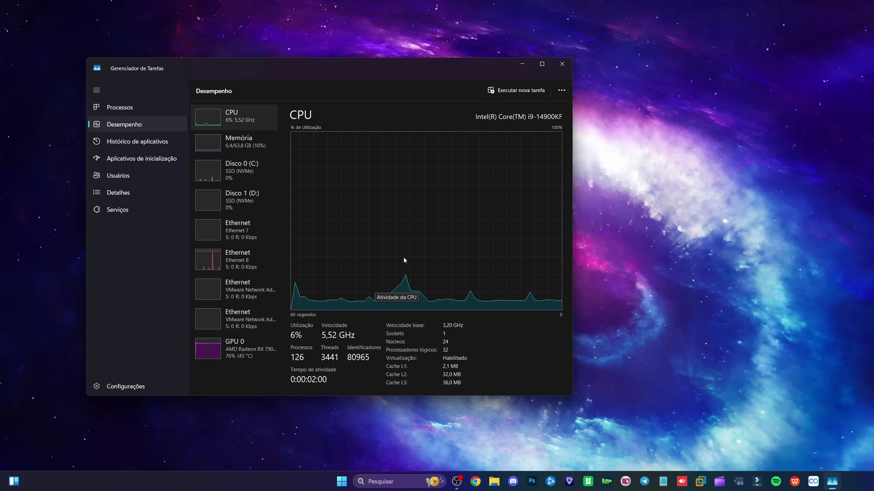
click(564, 69)
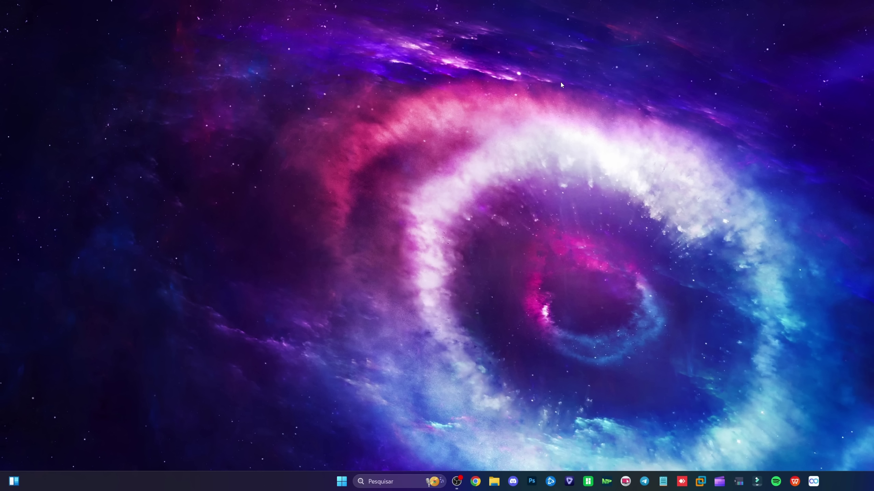